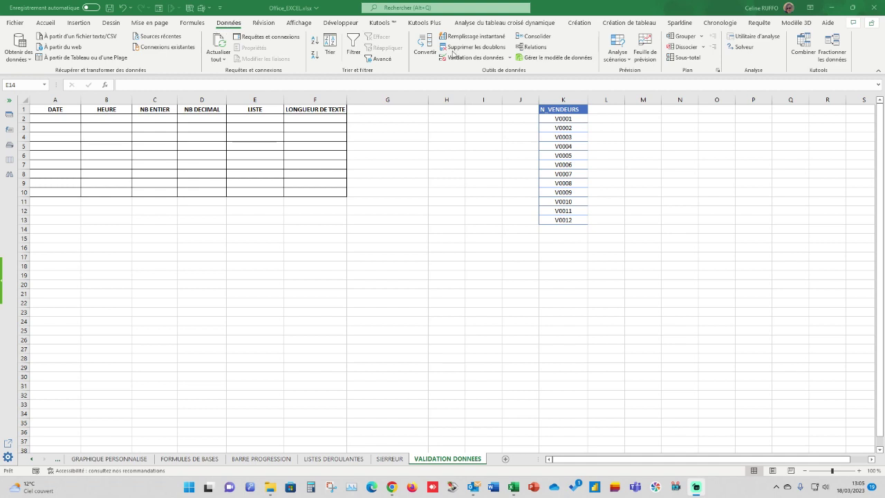
Restrict the DATE column cells A2:A10 to dates between 01/01/2023 and 31/12/2023 with data validation
{"action": "left_click", "coordinate": [510, 58]}
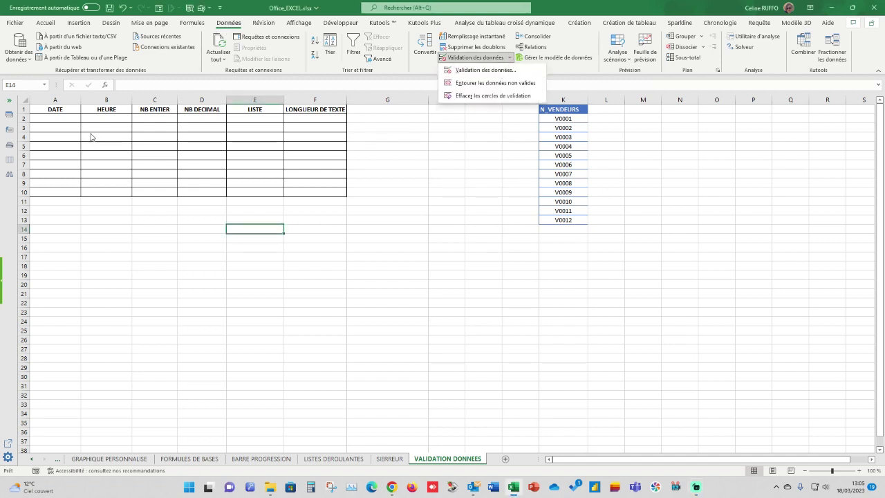
{"action": "left_click", "coordinate": [46, 114]}
{"action": "left_click_drag", "start_coordinate": [45, 118], "coordinate": [43, 191]}
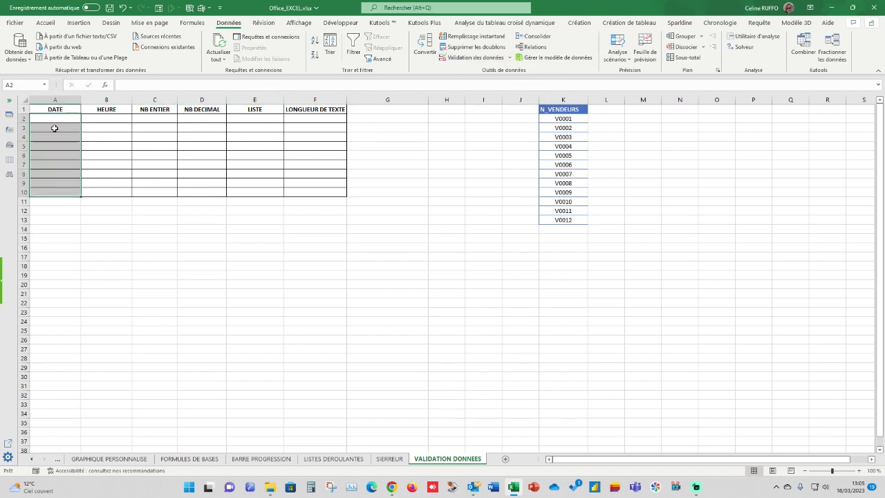
{"action": "left_click", "coordinate": [512, 58]}
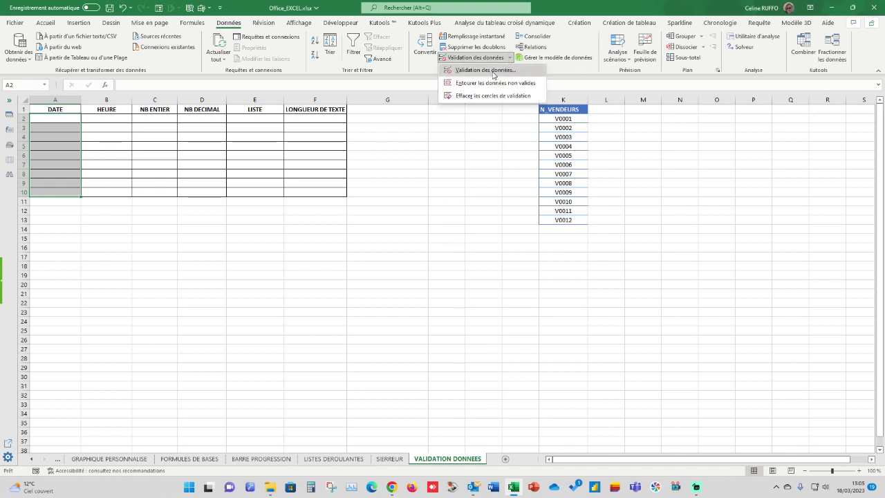
{"action": "left_click", "coordinate": [494, 70]}
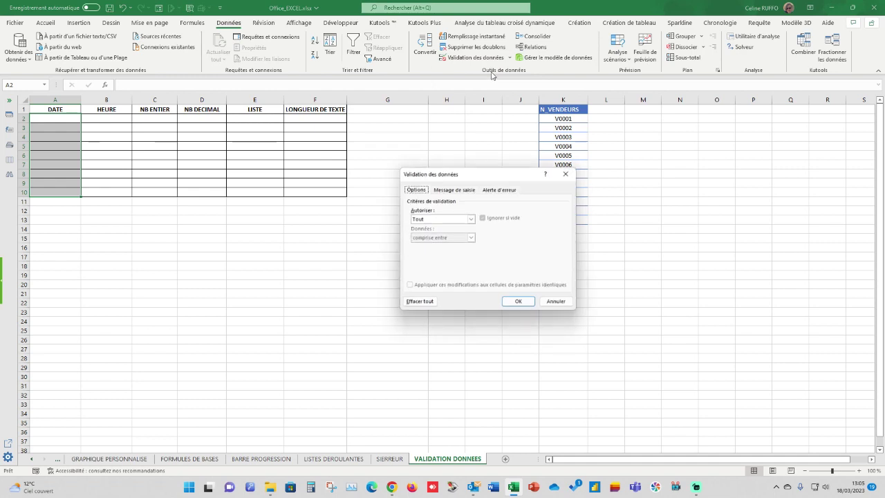
{"action": "left_click", "coordinate": [472, 219]}
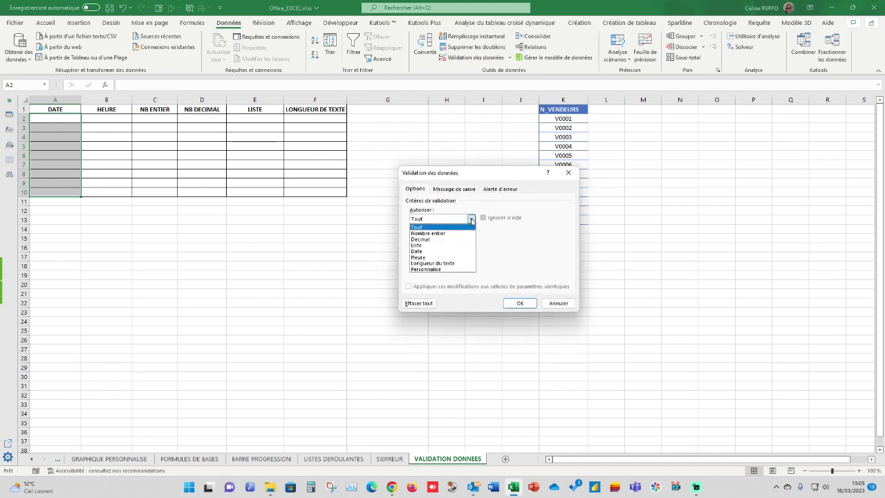
{"action": "left_click", "coordinate": [423, 251]}
{"action": "left_click", "coordinate": [443, 256]}
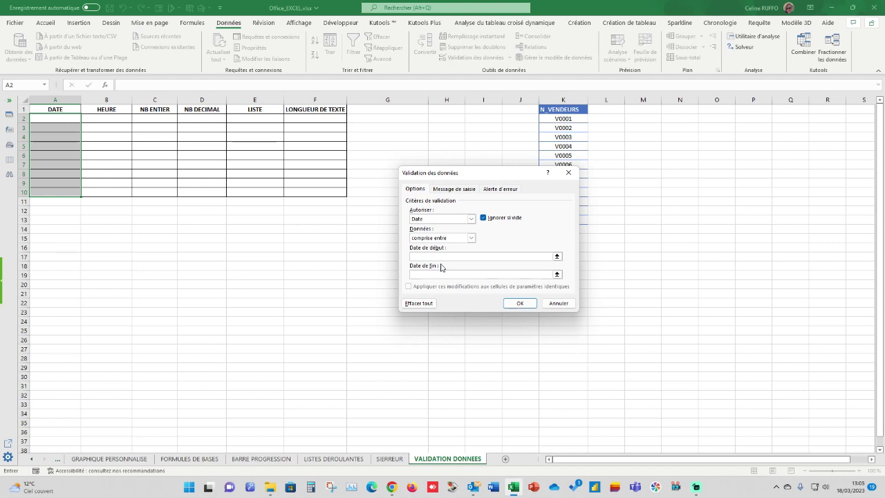
{"action": "type", "text": "01/01/2023"}
{"action": "left_click", "coordinate": [437, 273]}
{"action": "type", "text": "31/12/2023"}
{"action": "left_click", "coordinate": [524, 303]}
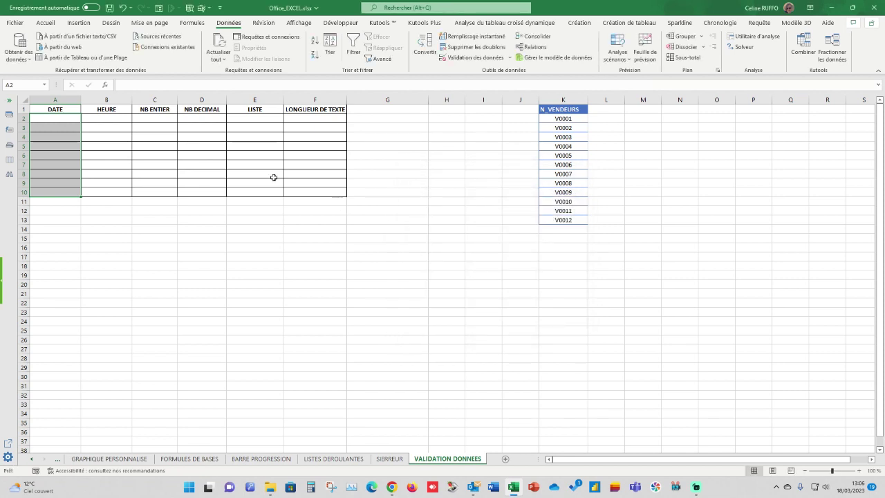
Enter the date 01/01/2023 in cell A2
{"action": "left_click", "coordinate": [57, 117]}
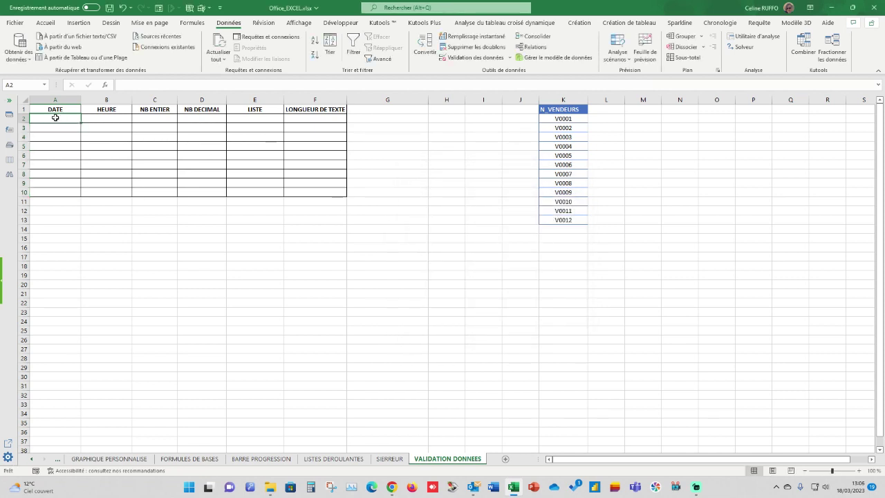
{"action": "type", "text": "01/"}
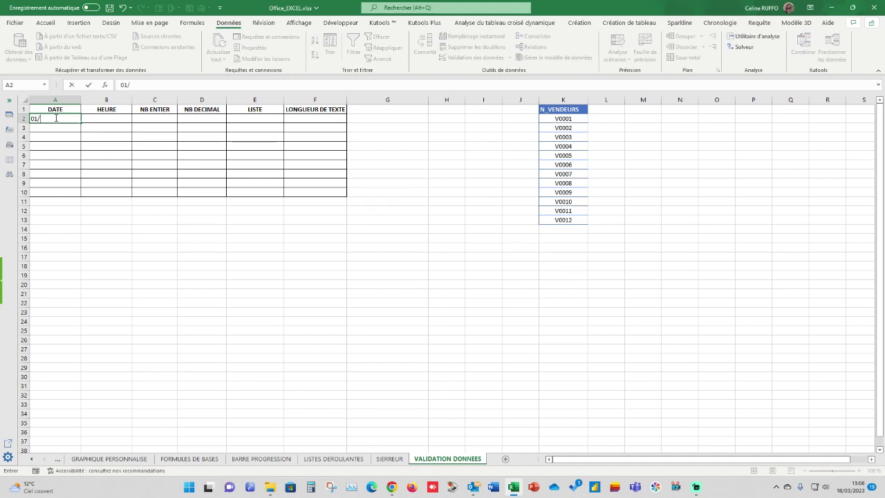
{"action": "type", "text": "01/2023"}
{"action": "key", "text": "Return"}
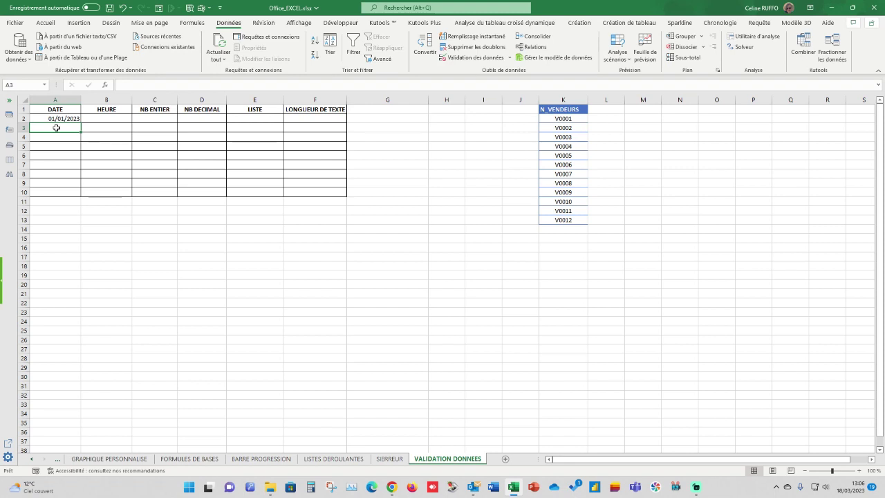
Try to enter the out-of-range date 01/05/2022 in cell A3 and dismiss the entry
{"action": "type", "text": "01"}
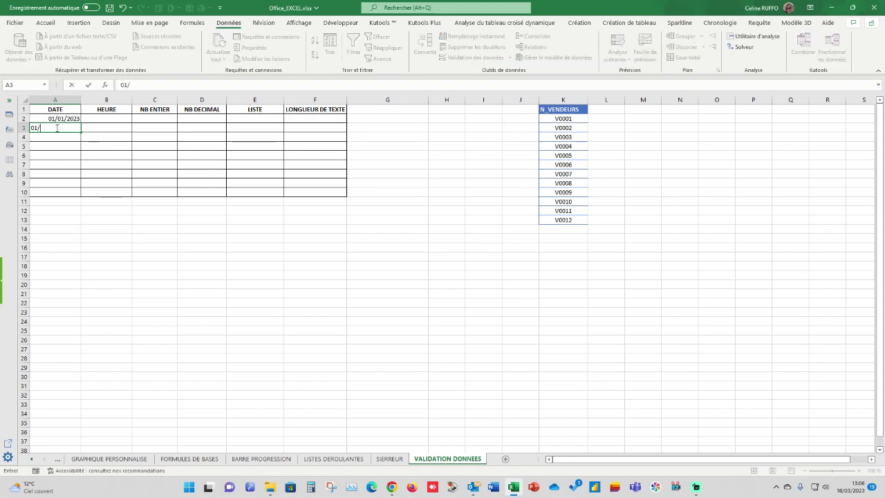
{"action": "type", "text": "/05/2022"}
{"action": "key", "text": "Return"}
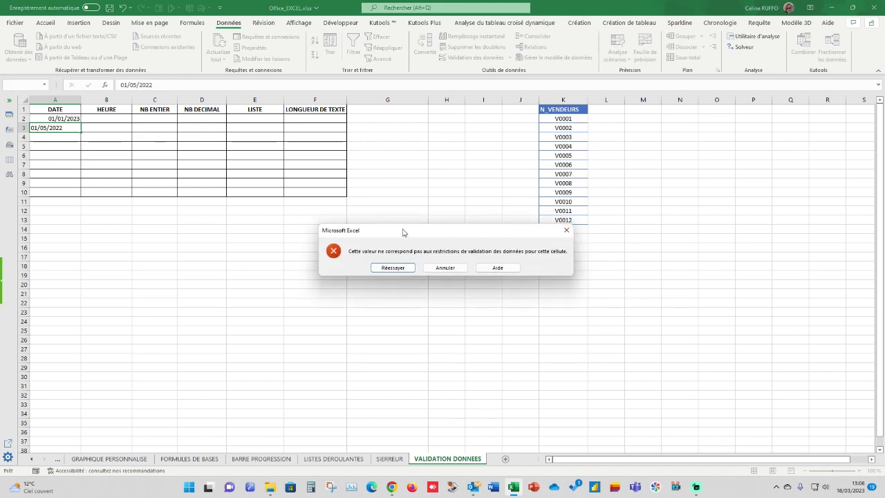
{"action": "left_click", "coordinate": [566, 231]}
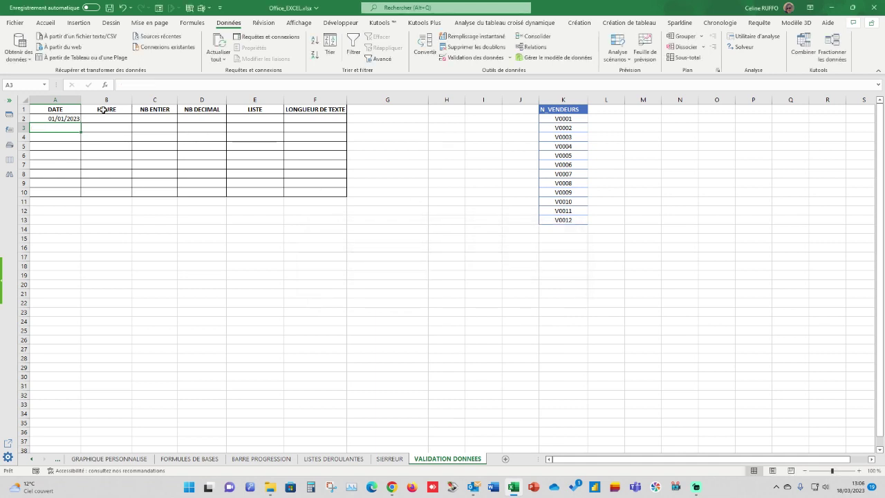
Give the validation of A2:A10 an input message titled "MESSAGE" reading "Veuillez entrer une date dans l'année 2023"
{"action": "left_click_drag", "start_coordinate": [69, 117], "coordinate": [71, 191]}
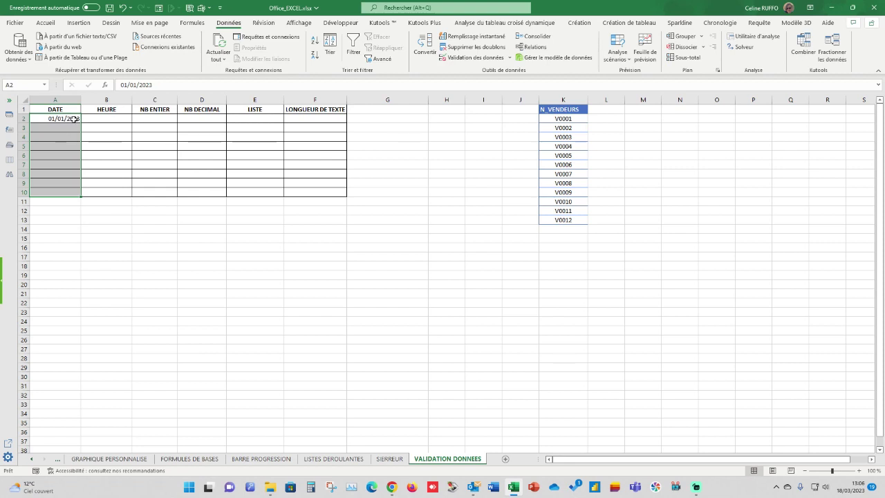
{"action": "left_click", "coordinate": [509, 58]}
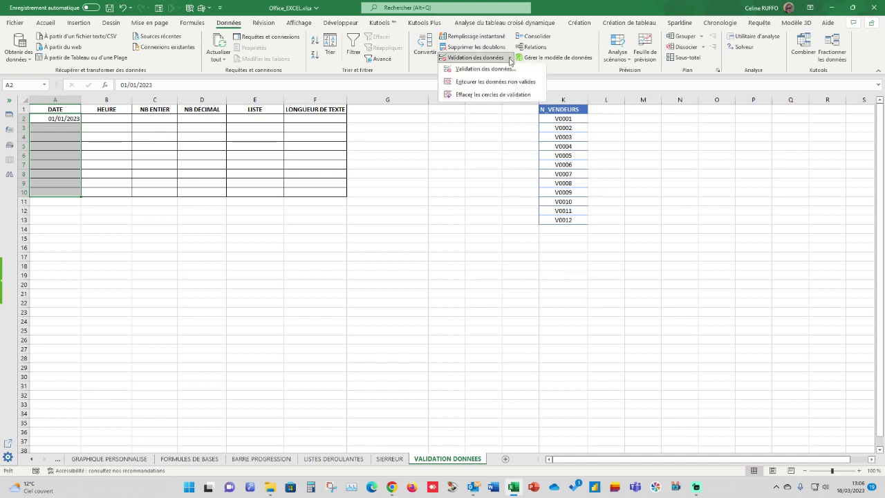
{"action": "left_click", "coordinate": [487, 70]}
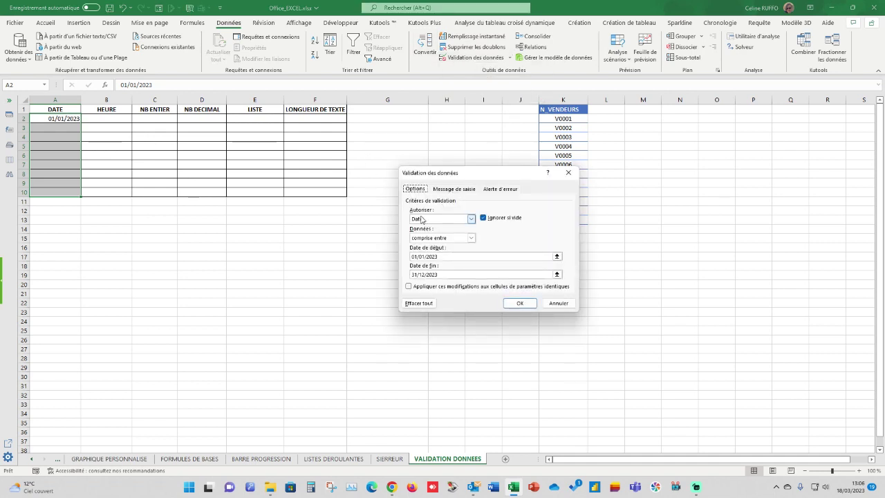
{"action": "left_click", "coordinate": [450, 191]}
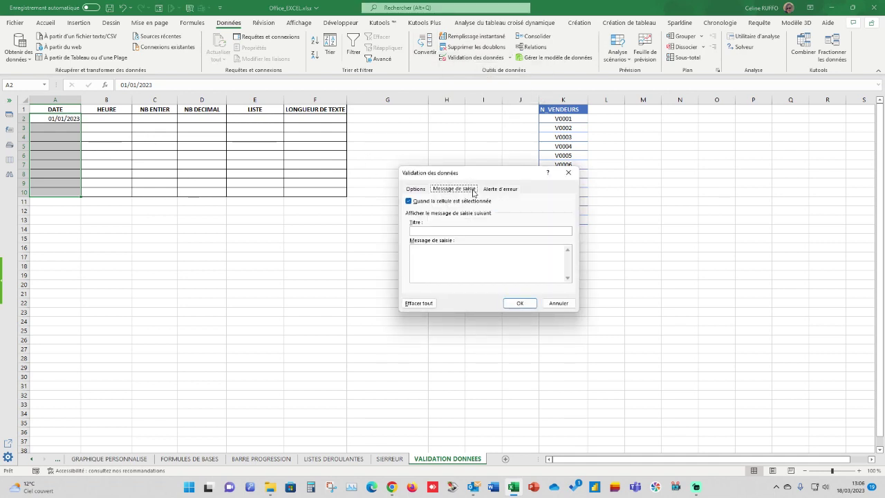
{"action": "left_click", "coordinate": [499, 191]}
{"action": "left_click", "coordinate": [473, 192]}
{"action": "left_click", "coordinate": [509, 190]}
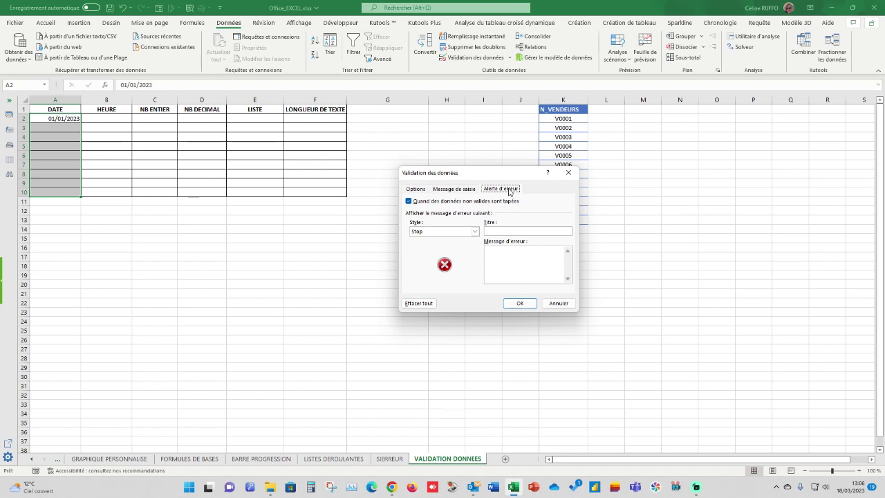
{"action": "left_click", "coordinate": [453, 192]}
{"action": "left_click", "coordinate": [441, 231]}
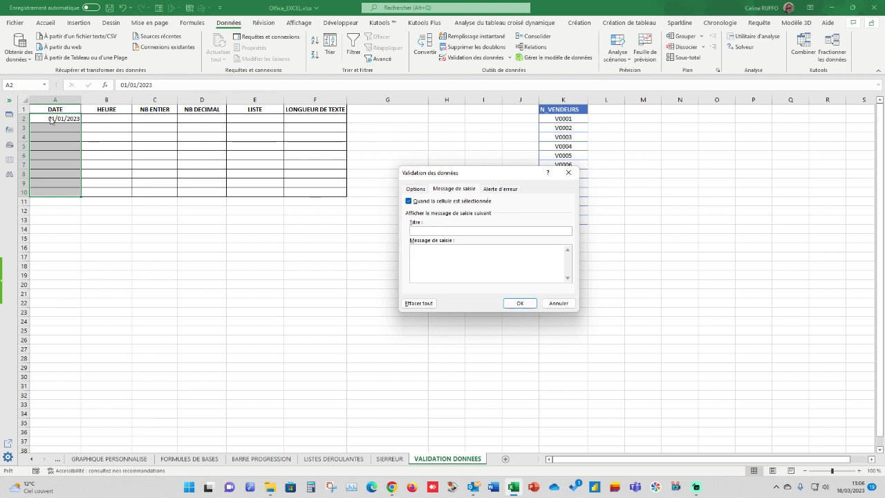
{"action": "type", "text": "MESSAGE"}
{"action": "left_click", "coordinate": [426, 252]}
{"action": "type", "text": "Veuillez entrer une date dans l'année 2023"}
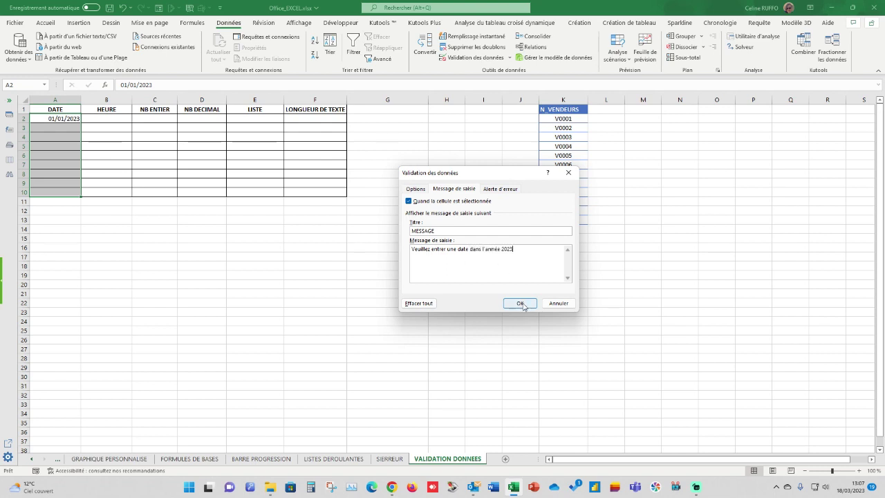
Add a Stop error alert titled "ERREUR" reading "La date ne correspond pas a une date dans l'annee 2023" and apply the validation
{"action": "left_click", "coordinate": [498, 193]}
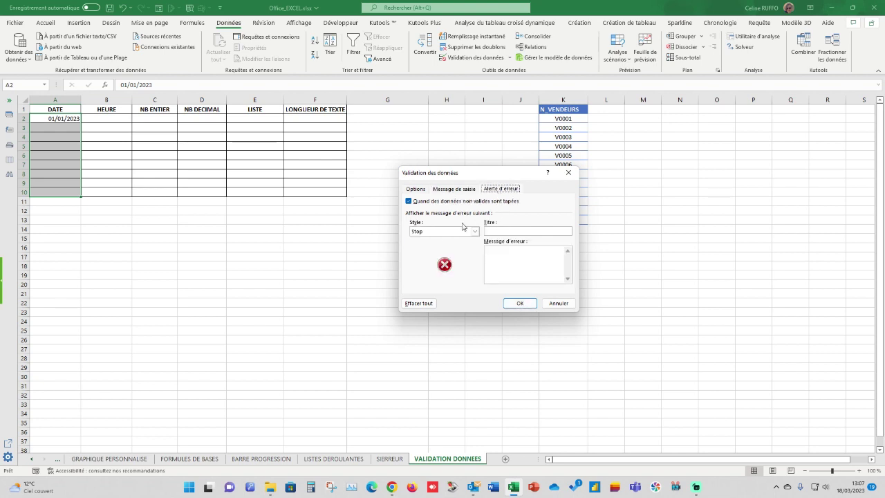
{"action": "left_click", "coordinate": [475, 232]}
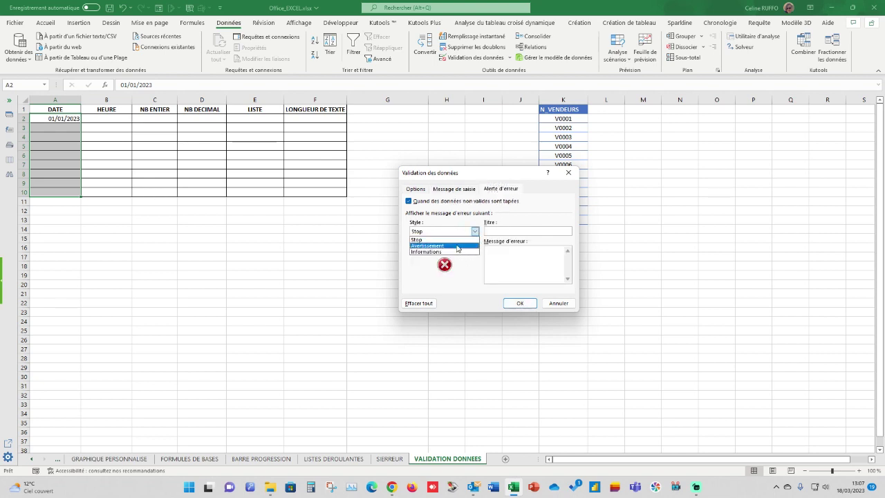
{"action": "left_click", "coordinate": [456, 252]}
{"action": "left_click", "coordinate": [448, 233]}
{"action": "left_click", "coordinate": [443, 247]}
{"action": "left_click", "coordinate": [475, 232]}
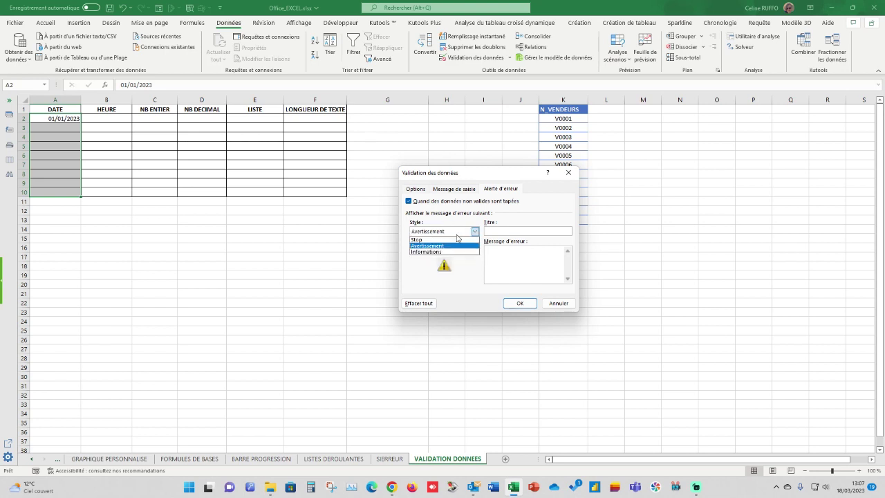
{"action": "left_click", "coordinate": [425, 240]}
{"action": "left_click", "coordinate": [507, 231]}
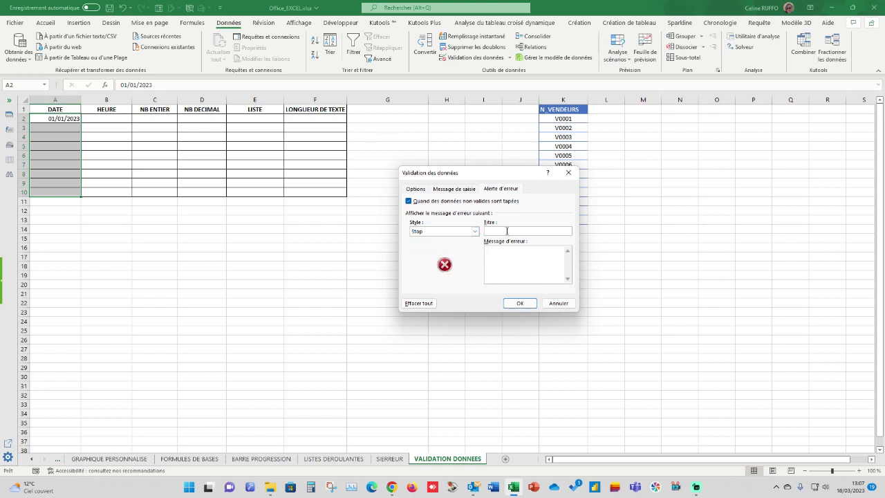
{"action": "type", "text": "ERREUR"}
{"action": "left_click", "coordinate": [513, 265]}
{"action": "type", "text": "La date ne correspond pas a"}
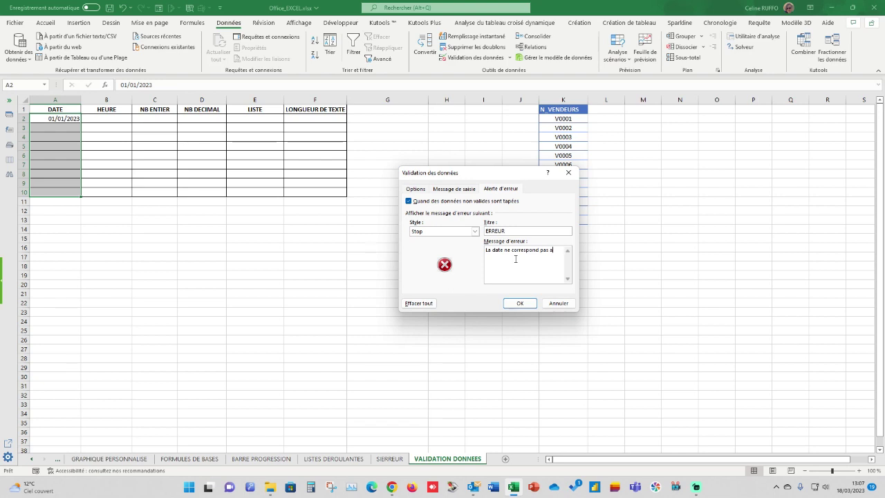
{"action": "type", "text": " une date dans l'annee 2023"}
{"action": "left_click", "coordinate": [519, 303]}
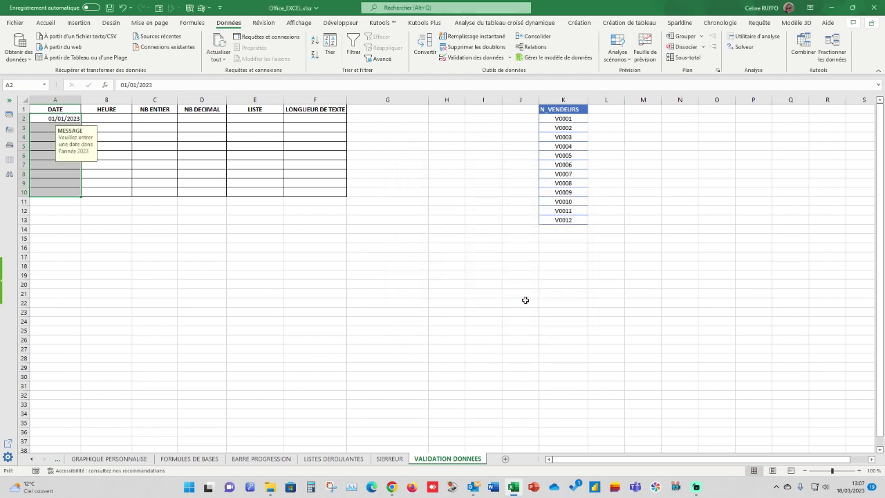
Check the input message on several cells of the DATE column
{"action": "left_click", "coordinate": [196, 208]}
{"action": "left_click", "coordinate": [45, 155]}
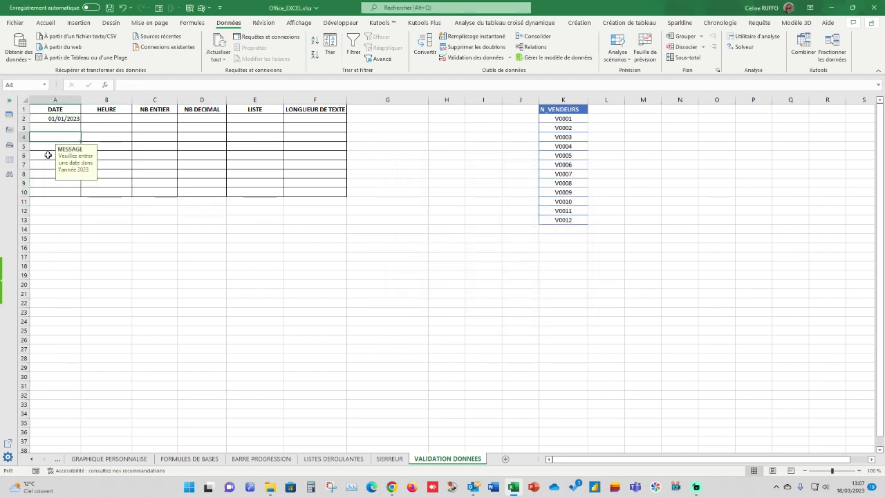
{"action": "left_click", "coordinate": [42, 183]}
{"action": "left_click", "coordinate": [42, 191]}
{"action": "left_click", "coordinate": [47, 157]}
{"action": "left_click", "coordinate": [53, 137]}
Enter the date 05/06/2023 in cell A3
{"action": "left_click", "coordinate": [57, 127]}
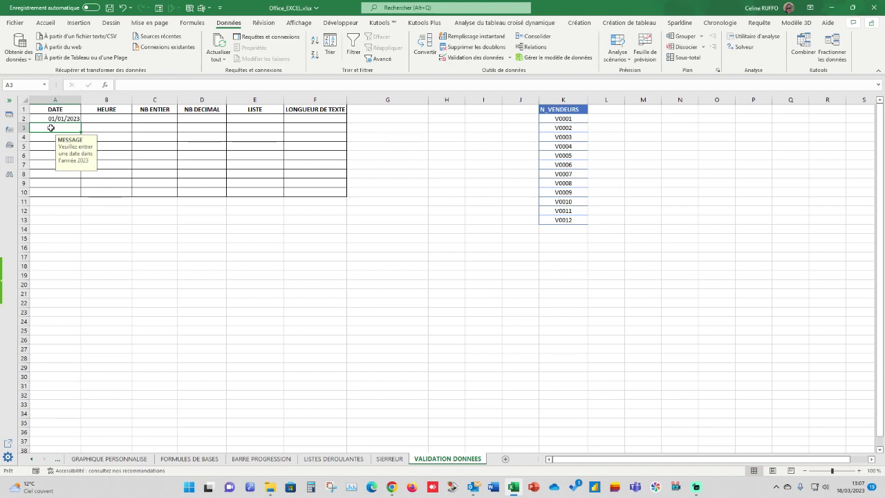
{"action": "type", "text": "0"}
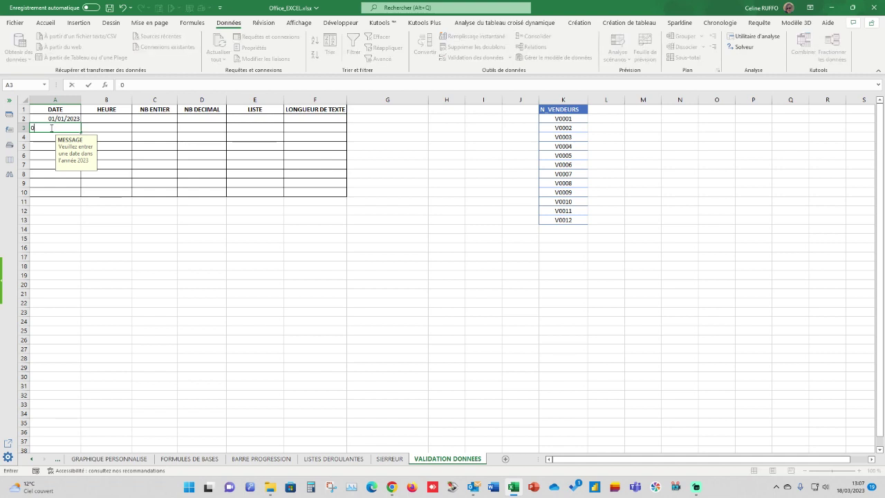
{"action": "type", "text": "5/06/2023"}
{"action": "key", "text": "Return"}
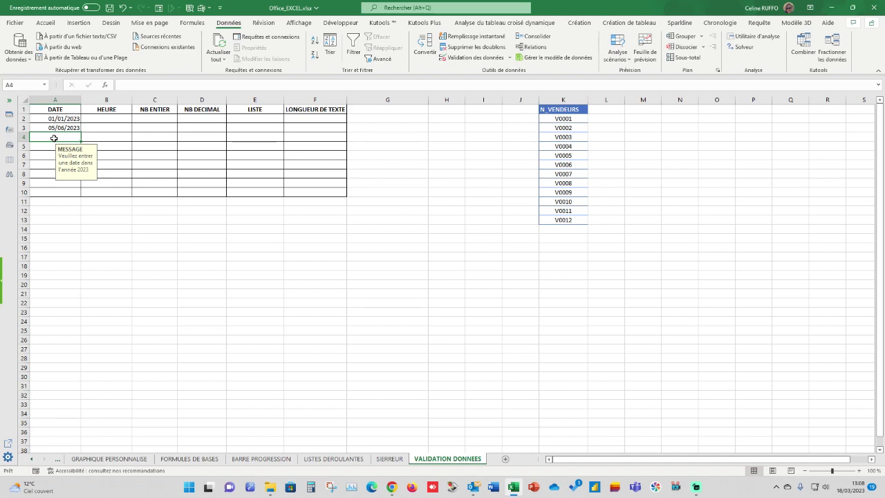
Try to enter the out-of-range date 05/07/2024 in cell A4 to test the error alert
{"action": "type", "text": "05/0"}
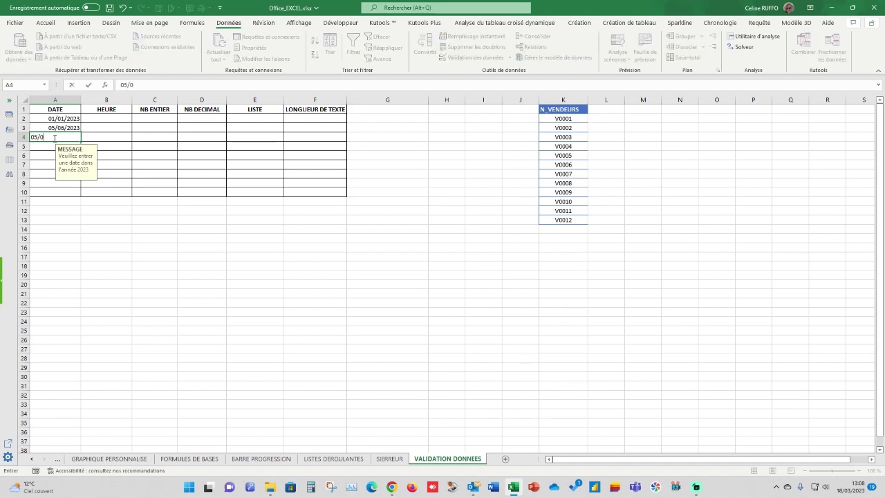
{"action": "type", "text": "7/2024"}
{"action": "key", "text": "Return"}
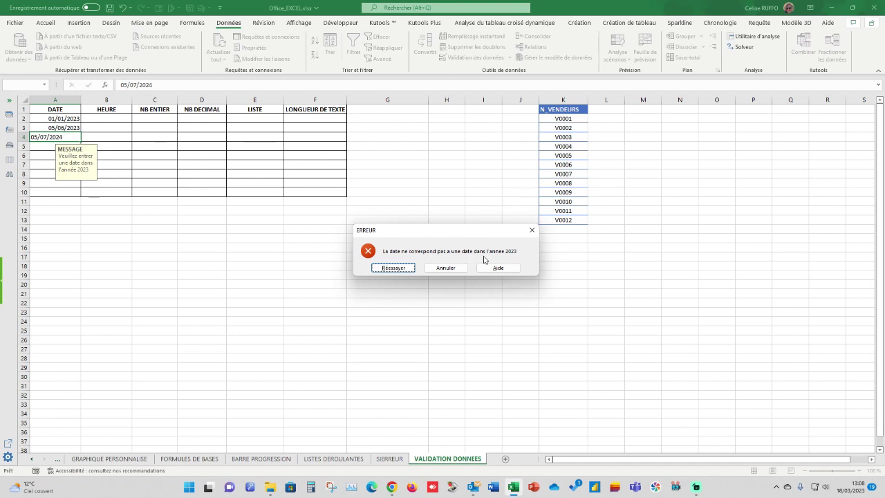
Retry the entry in cell A4 and correct the date to 05/07/2023
{"action": "left_click", "coordinate": [394, 268]}
{"action": "left_click", "coordinate": [74, 137]}
{"action": "left_click_drag", "start_coordinate": [65, 136], "coordinate": [61, 136]}
{"action": "type", "text": "3"}
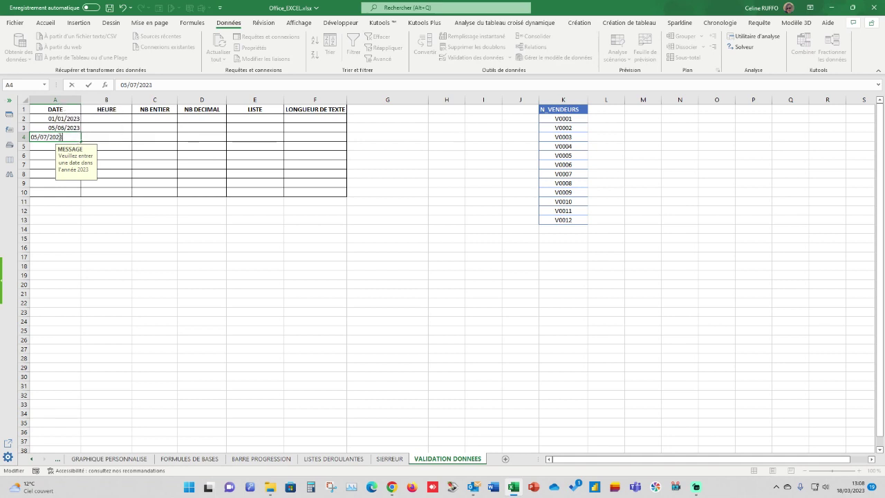
{"action": "key", "text": "Return"}
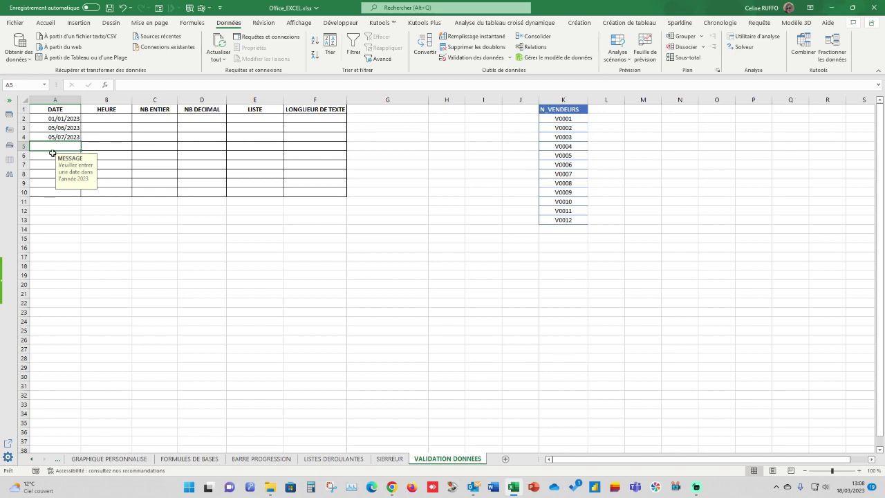
Start a data validation rule for the HEURE cells B2:B10 that allows the Heure type
{"action": "left_click_drag", "start_coordinate": [112, 119], "coordinate": [113, 192]}
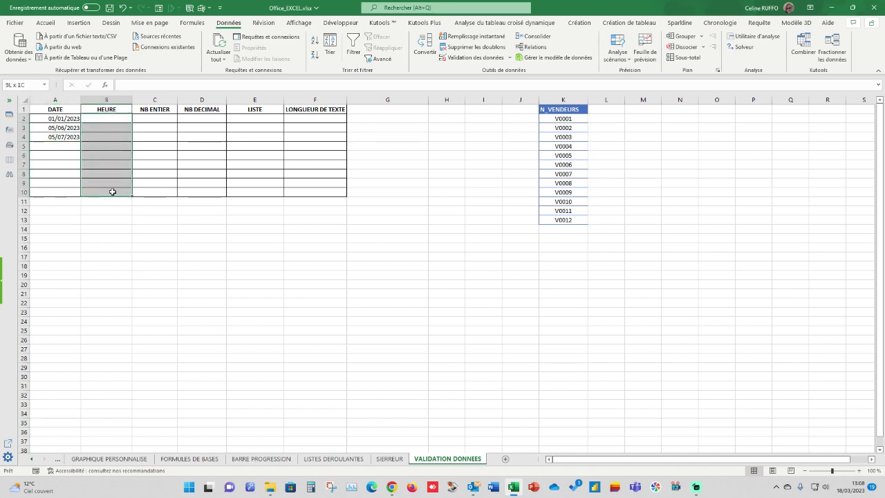
{"action": "left_click", "coordinate": [510, 57]}
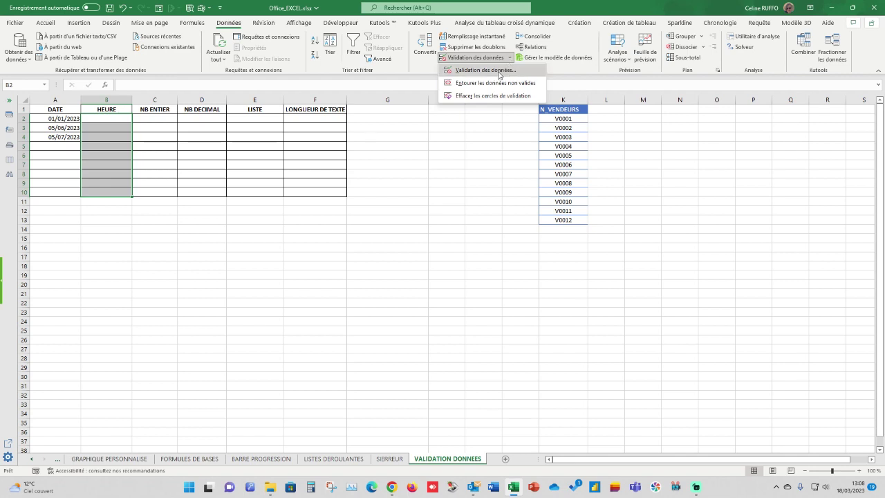
{"action": "left_click", "coordinate": [499, 70]}
{"action": "left_click", "coordinate": [421, 189]}
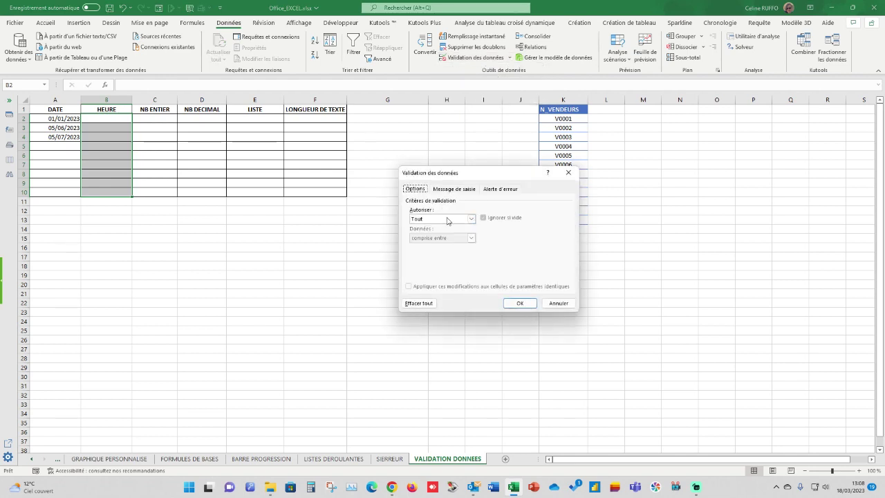
{"action": "left_click", "coordinate": [472, 219]}
{"action": "left_click", "coordinate": [428, 255]}
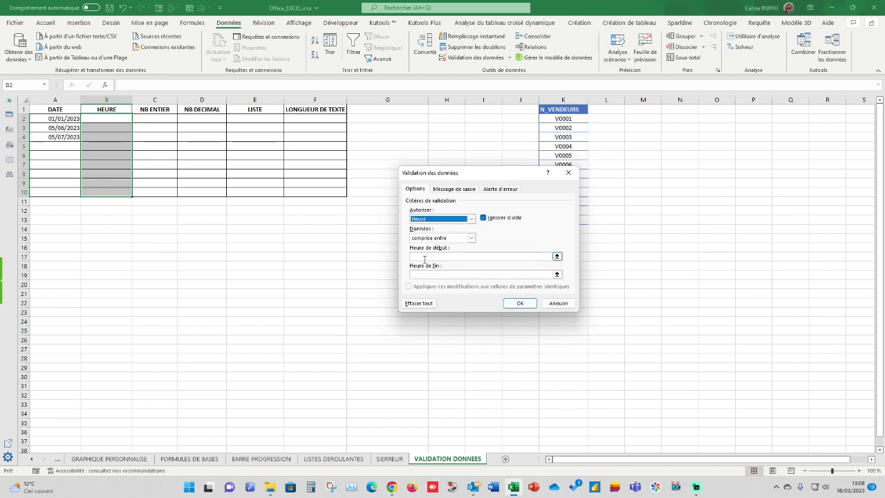
{"action": "left_click", "coordinate": [425, 257]}
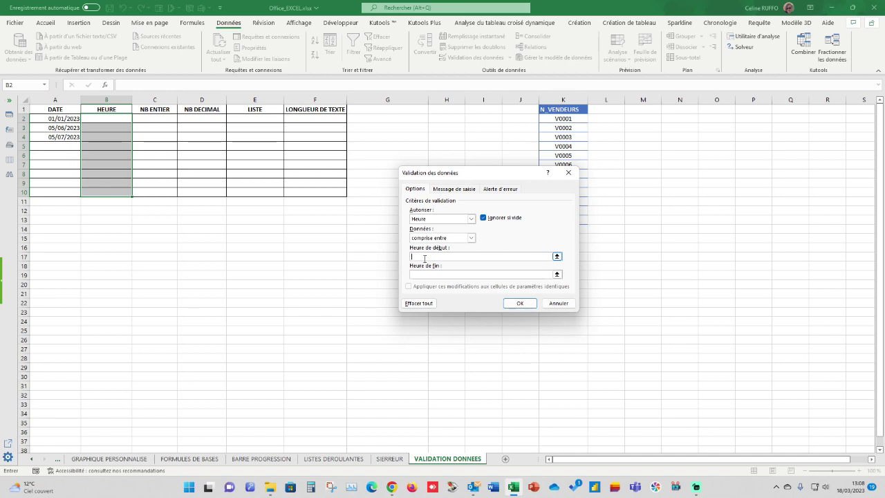
Set the HEURE rule to "non comprise entre" with start time 00:00 and end time 7:59, and apply it
{"action": "left_click", "coordinate": [471, 238]}
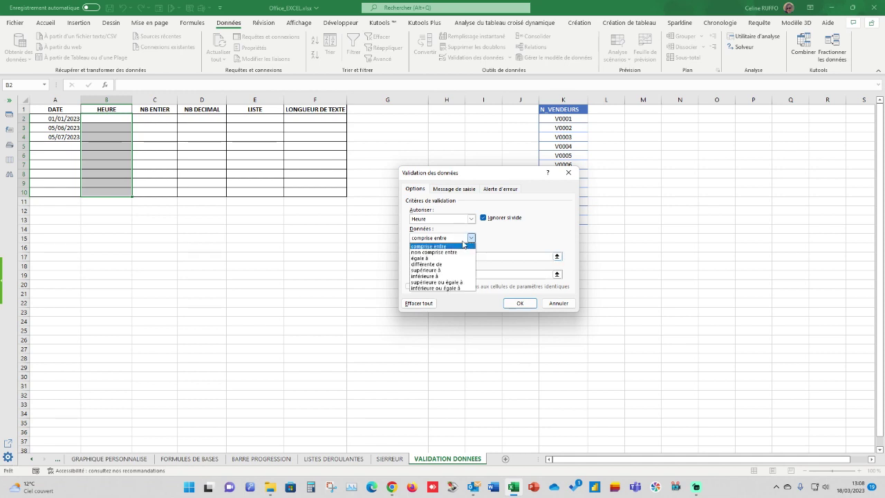
{"action": "left_click", "coordinate": [448, 252]}
{"action": "left_click", "coordinate": [427, 258]}
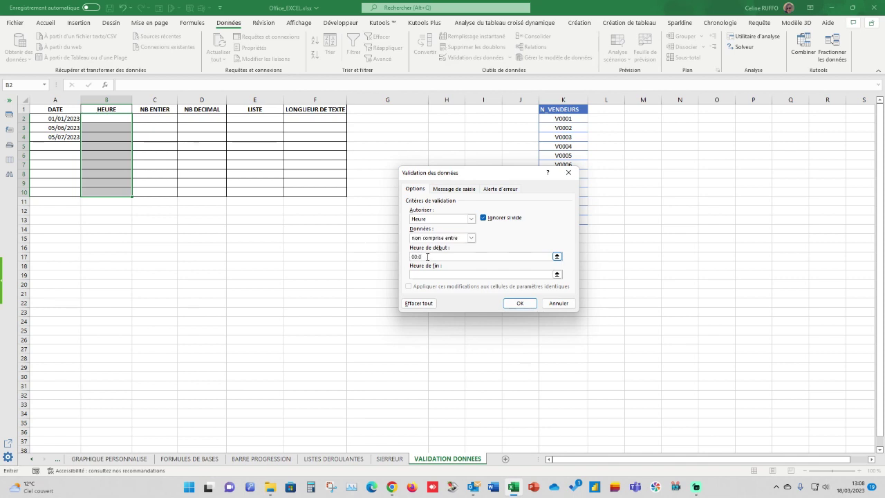
{"action": "type", "text": "00:00"}
{"action": "left_click", "coordinate": [426, 273]}
{"action": "type", "text": "7:59"}
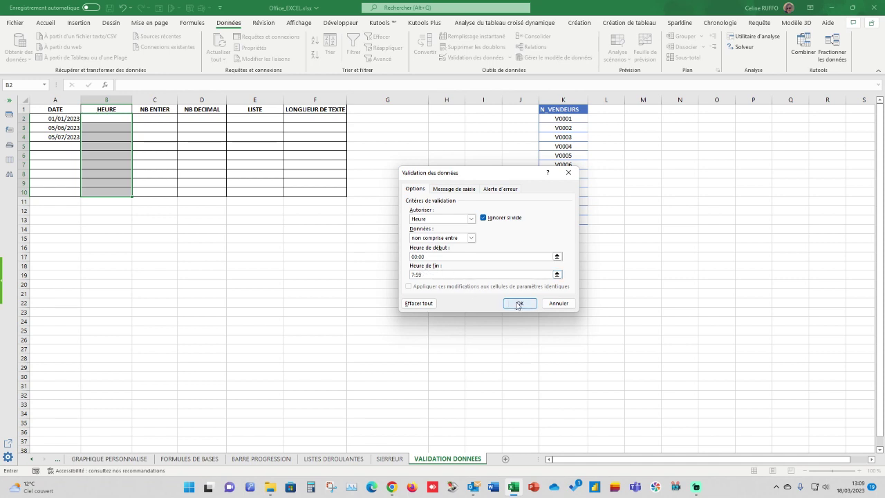
{"action": "left_click", "coordinate": [519, 303]}
Try to enter the disallowed time 2:50 in cell B2 to test the rule, and dismiss the alert
{"action": "left_click", "coordinate": [111, 118]}
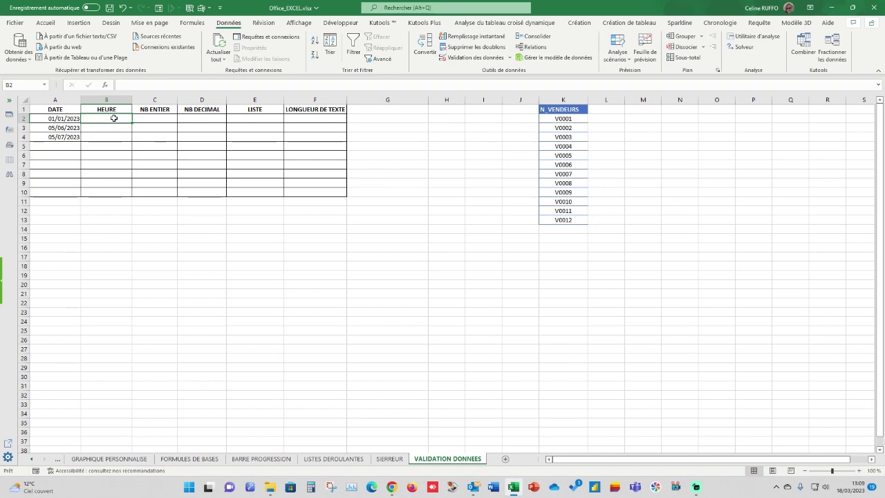
{"action": "type", "text": "2:50"}
{"action": "key", "text": "Return"}
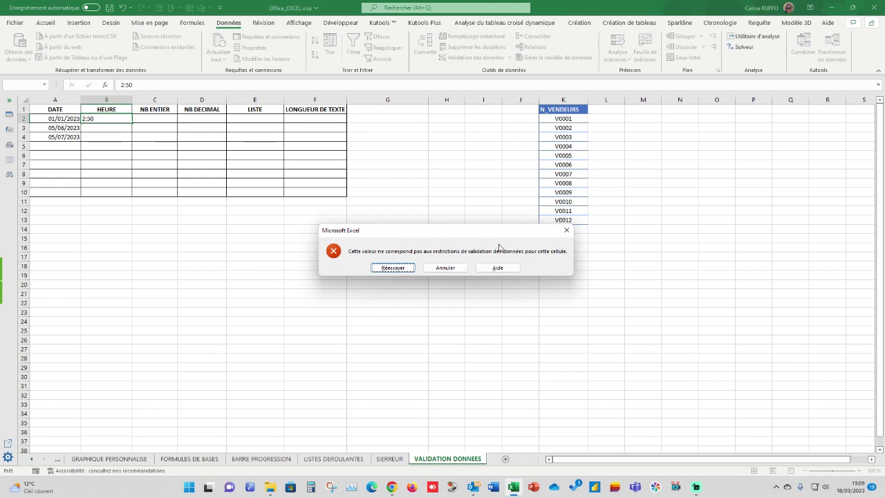
{"action": "left_click", "coordinate": [566, 229]}
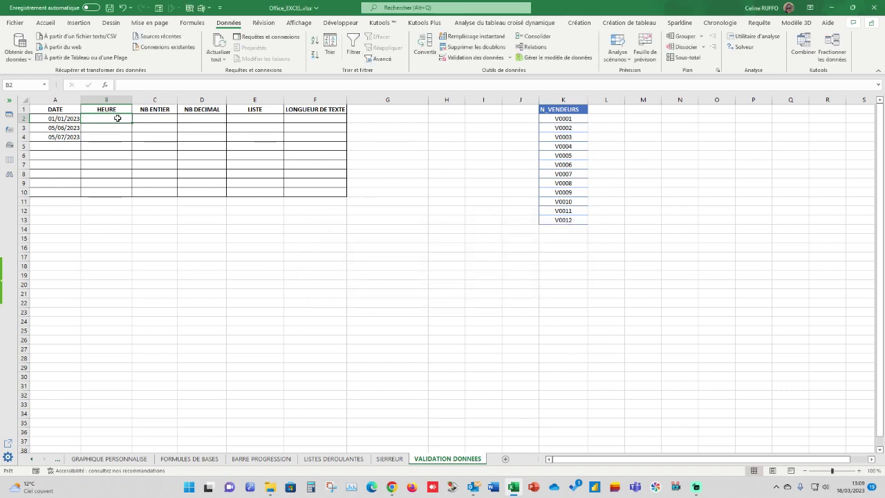
Enter the time 8:00 in cell B2 of the HEURE column
{"action": "type", "text": "8:"}
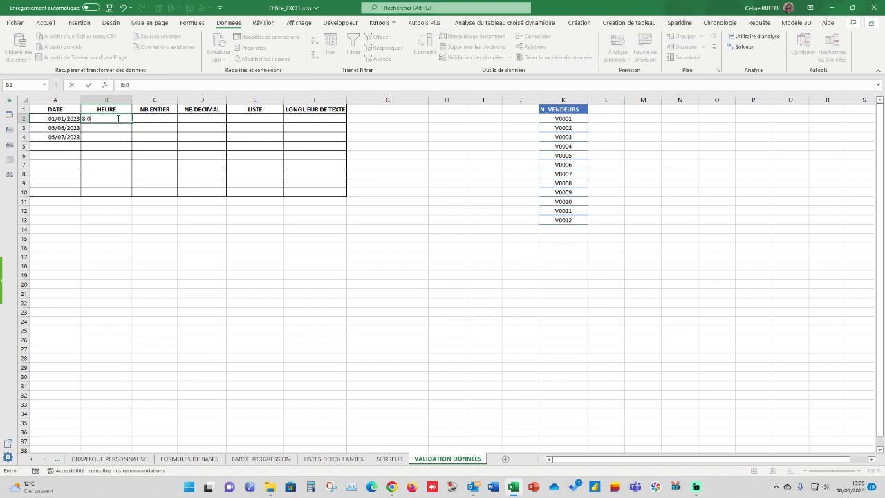
{"action": "type", "text": "00"}
{"action": "key", "text": "Return"}
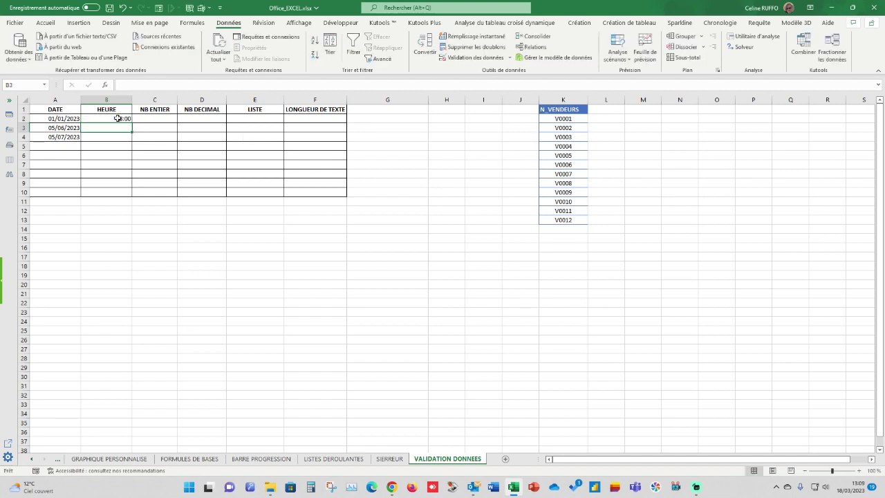
{"action": "left_click_drag", "start_coordinate": [118, 119], "coordinate": [111, 192]}
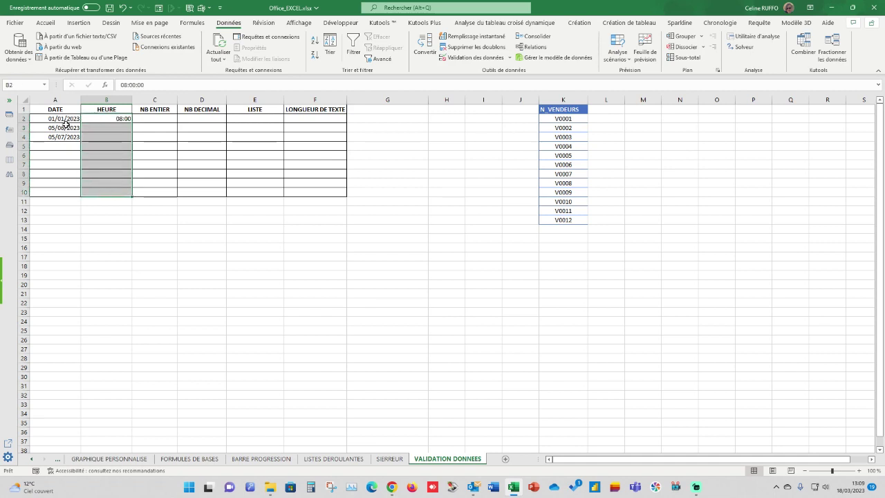
{"action": "left_click", "coordinate": [63, 129]}
{"action": "left_click", "coordinate": [103, 121]}
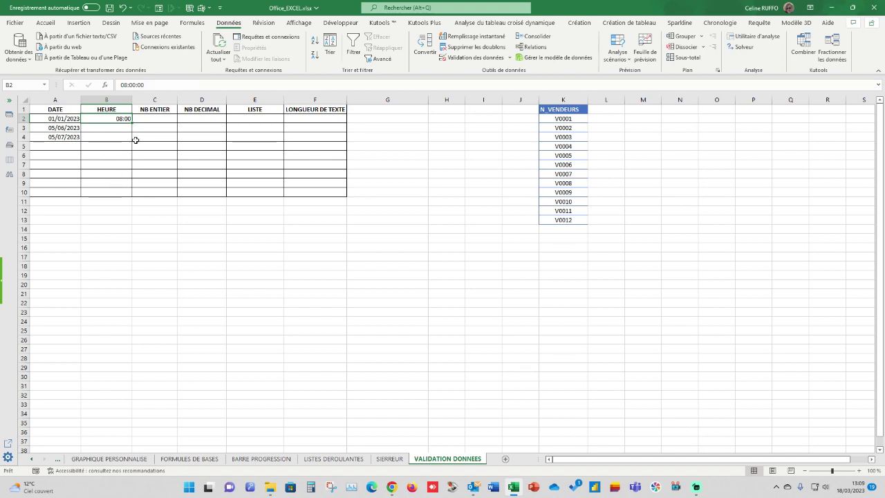
Start a data validation rule for the NB ENTIER cells C2:C10 that allows the "Nombre entier" type
{"action": "left_click_drag", "start_coordinate": [161, 121], "coordinate": [172, 192]}
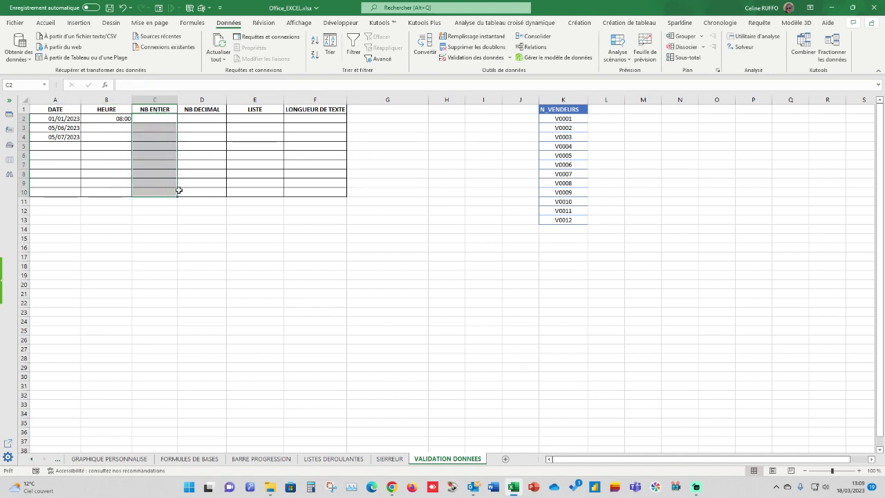
{"action": "left_click", "coordinate": [509, 58]}
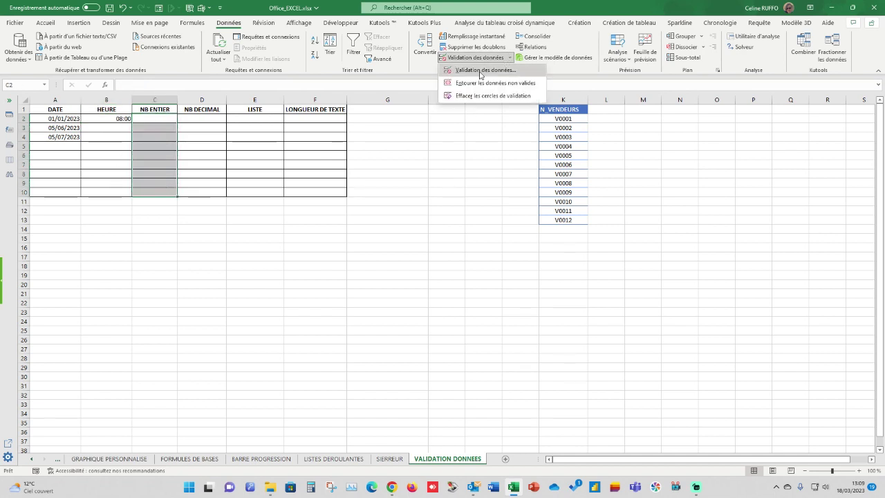
{"action": "left_click", "coordinate": [485, 70]}
{"action": "left_click", "coordinate": [472, 218]}
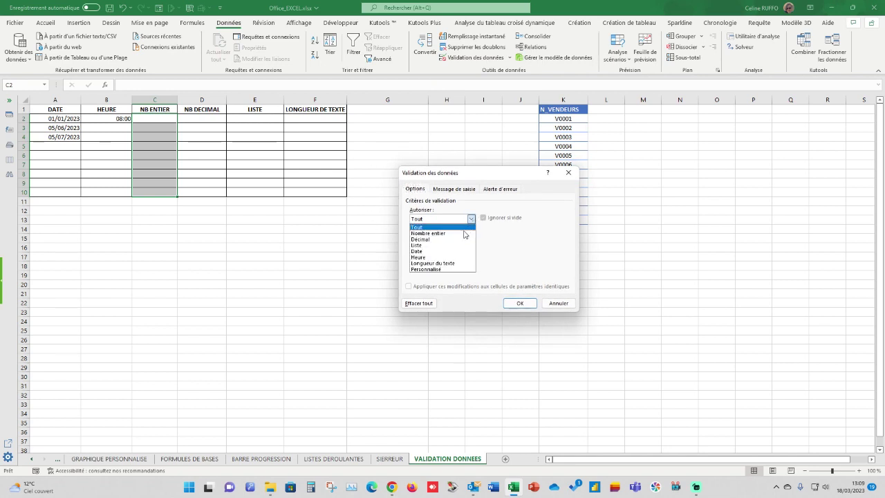
{"action": "left_click", "coordinate": [432, 228]}
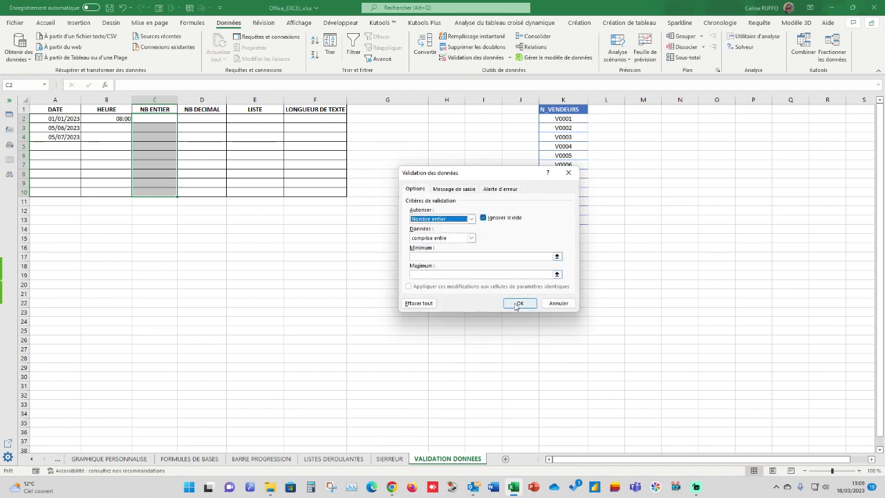
Keep the NB ENTIER criterion as "comprise entre", set the minimum to 10, fill in the maximum and apply the rule
{"action": "left_click", "coordinate": [439, 256]}
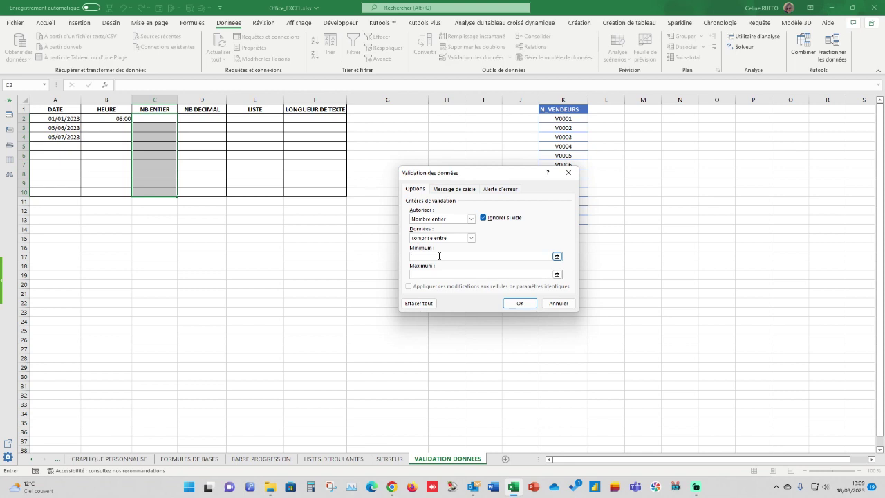
{"action": "left_click", "coordinate": [471, 238]}
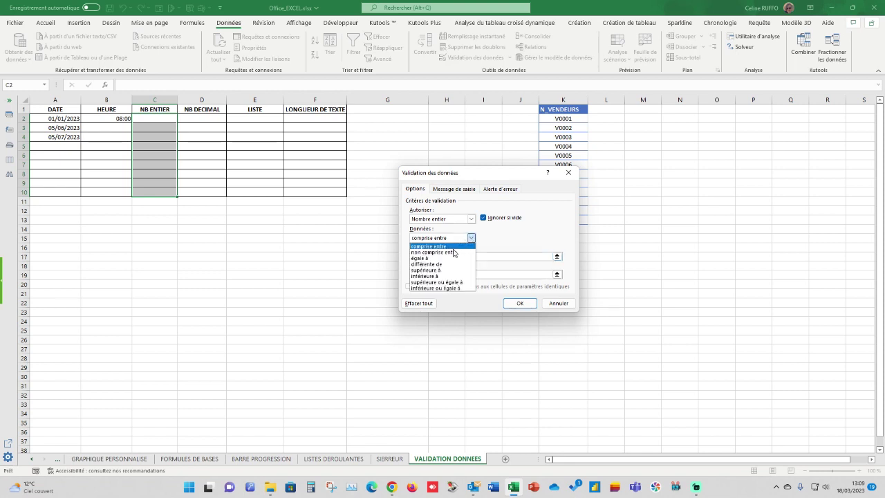
{"action": "left_click", "coordinate": [488, 241]}
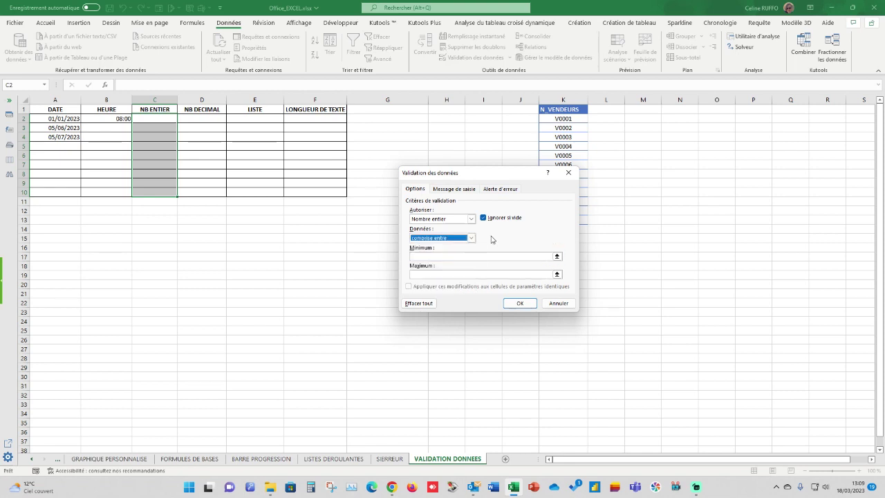
{"action": "left_click", "coordinate": [428, 257]}
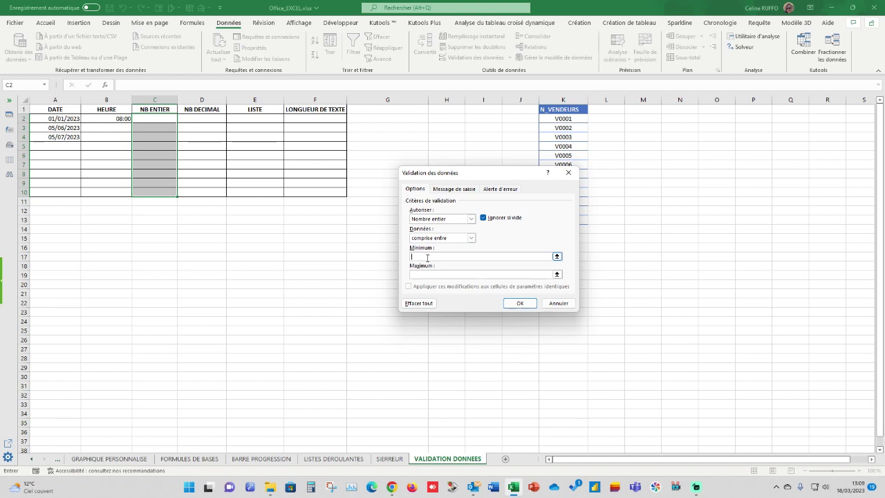
{"action": "type", "text": "10"}
{"action": "left_click", "coordinate": [426, 275]}
{"action": "left_click", "coordinate": [519, 302]}
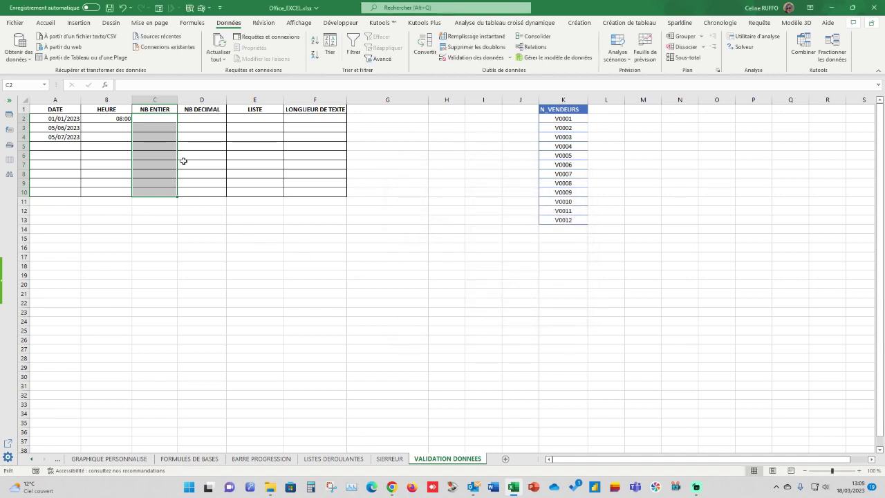
Enter the whole number 10 in cell C2 of the NB ENTIER column
{"action": "left_click", "coordinate": [163, 121]}
{"action": "type", "text": "10"}
{"action": "key", "text": "Return"}
Try to enter the out-of-range number 25 in cell C3, and cancel the entry
{"action": "type", "text": "25"}
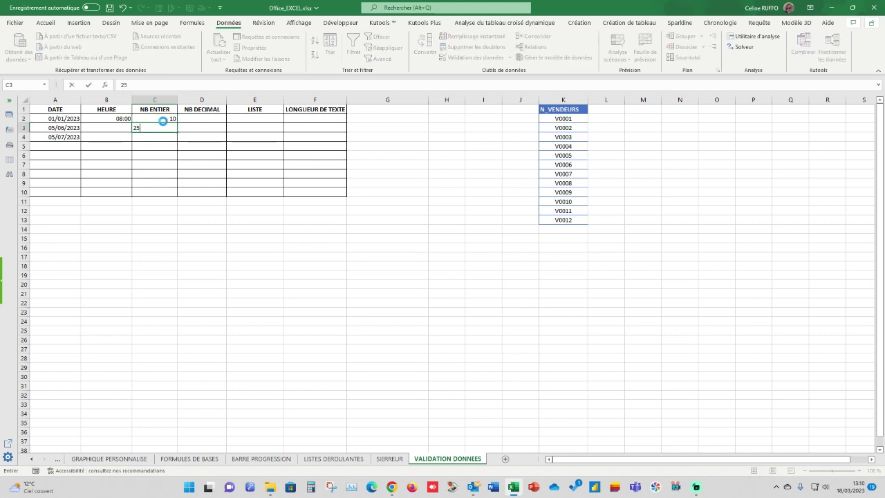
{"action": "key", "text": "Return"}
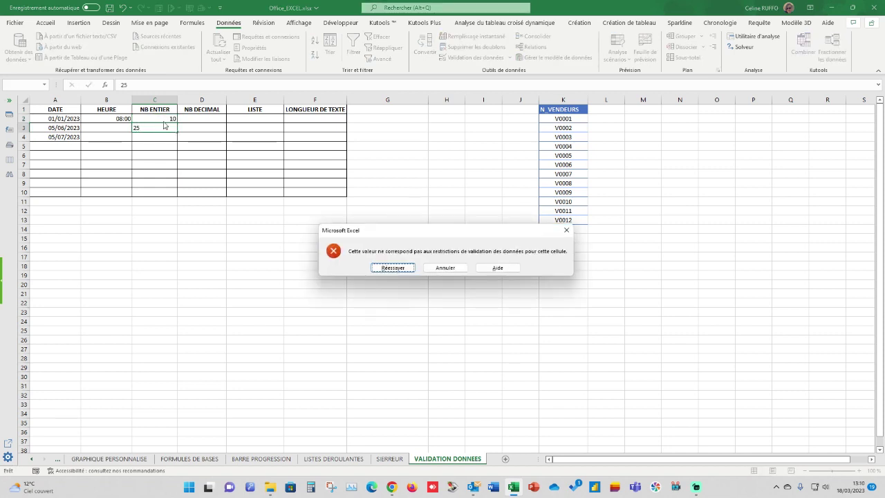
{"action": "left_click", "coordinate": [433, 269]}
Try to change cell C2 to the decimal 10,35 to test the whole-number rule, and cancel the edit
{"action": "left_click", "coordinate": [159, 118]}
{"action": "key", "text": "F2"}
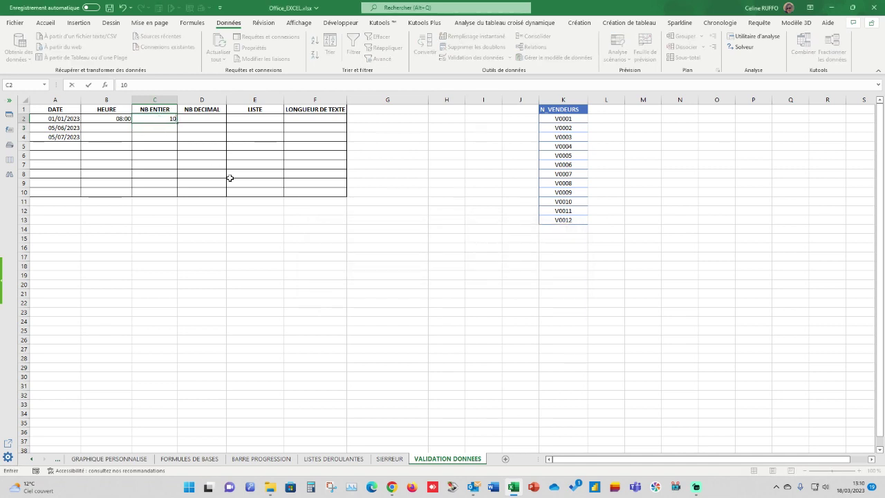
{"action": "type", "text": ",35"}
{"action": "key", "text": "Return"}
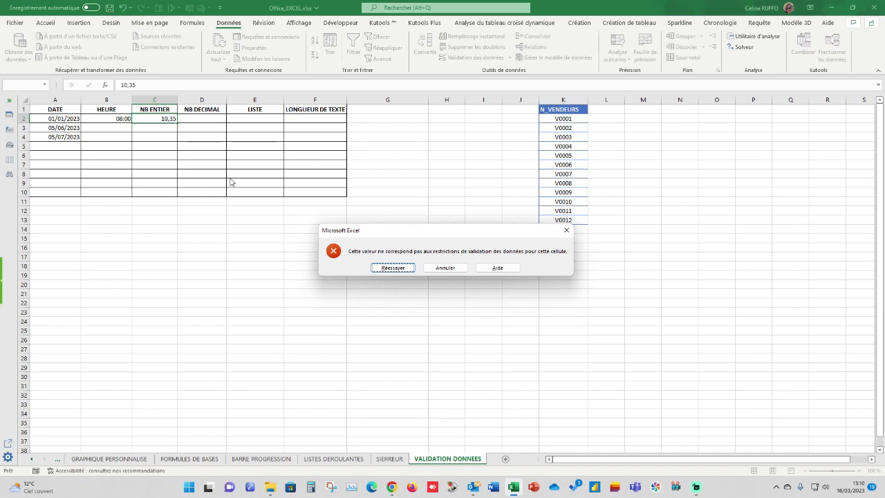
{"action": "left_click", "coordinate": [438, 267]}
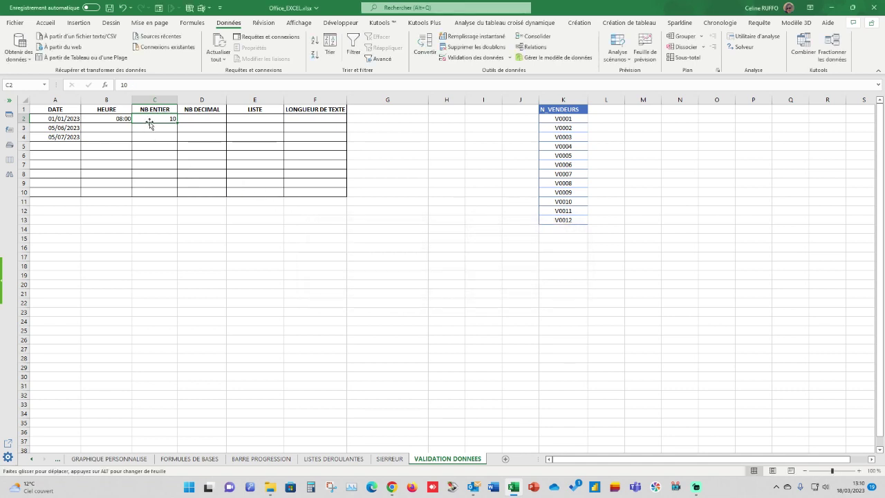
Try to replace the value in cell C2 with 8, below the minimum, and cancel the entry
{"action": "type", "text": "8"}
{"action": "key", "text": "Return"}
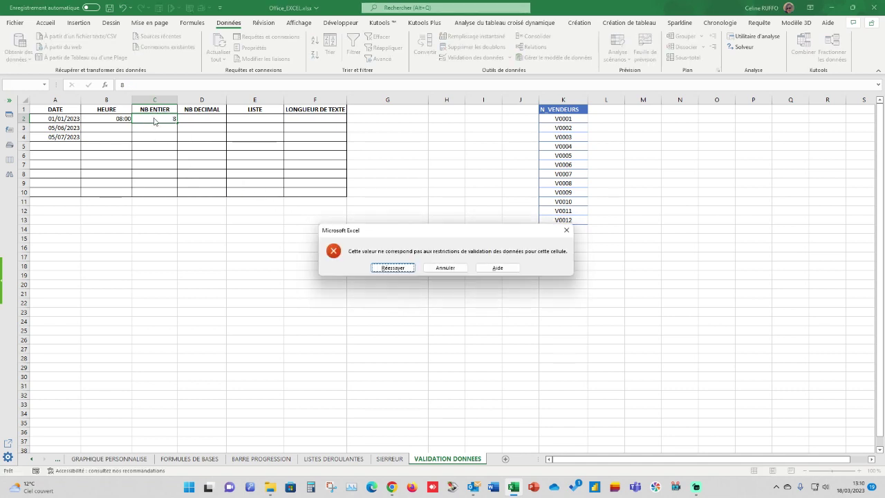
{"action": "left_click", "coordinate": [450, 269]}
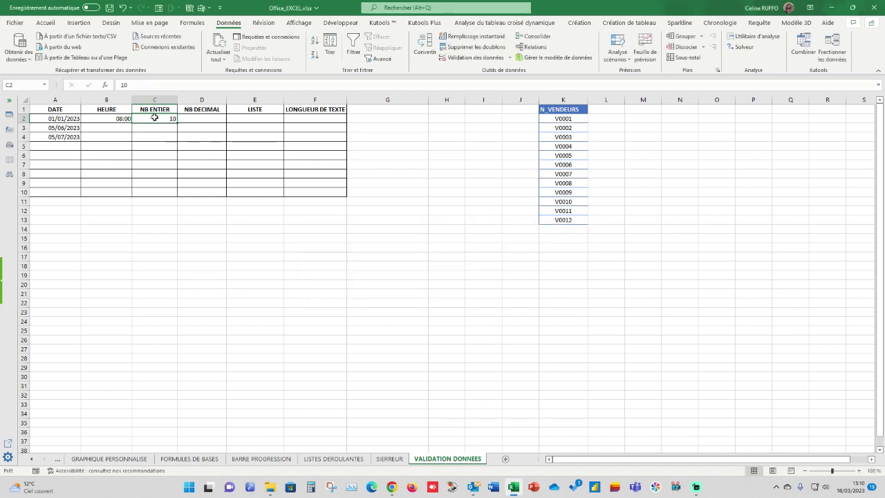
Add a data validation rule to D2:D10 of the NB DECIMAL column allowing Décimal values supérieure à 10
{"action": "left_click_drag", "start_coordinate": [154, 119], "coordinate": [157, 135]}
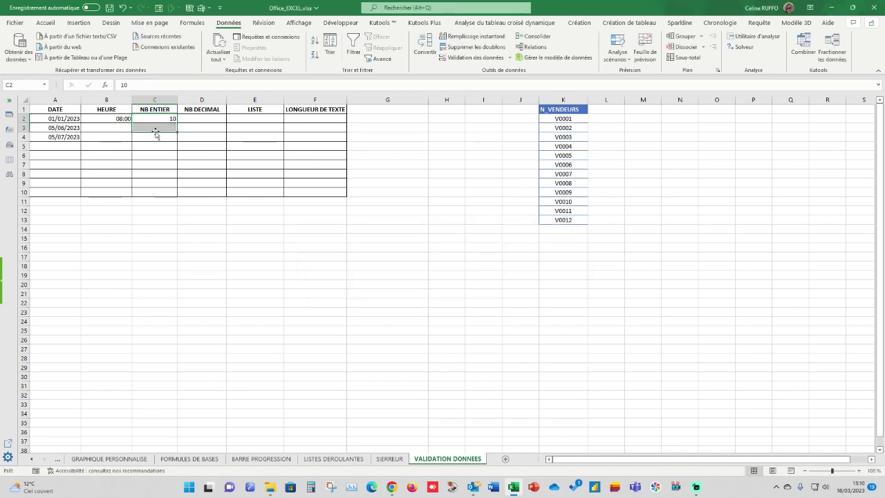
{"action": "left_click_drag", "start_coordinate": [191, 117], "coordinate": [192, 195]}
{"action": "left_click", "coordinate": [510, 58]}
{"action": "left_click", "coordinate": [469, 69]}
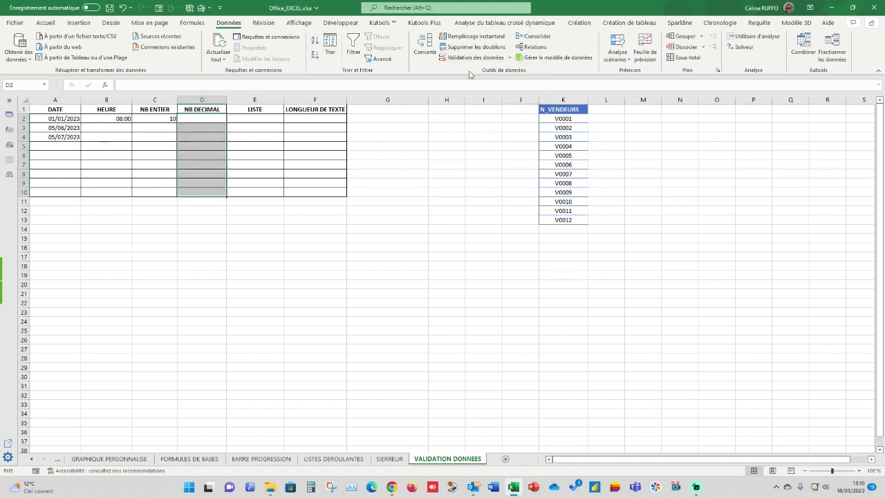
{"action": "left_click", "coordinate": [470, 218]}
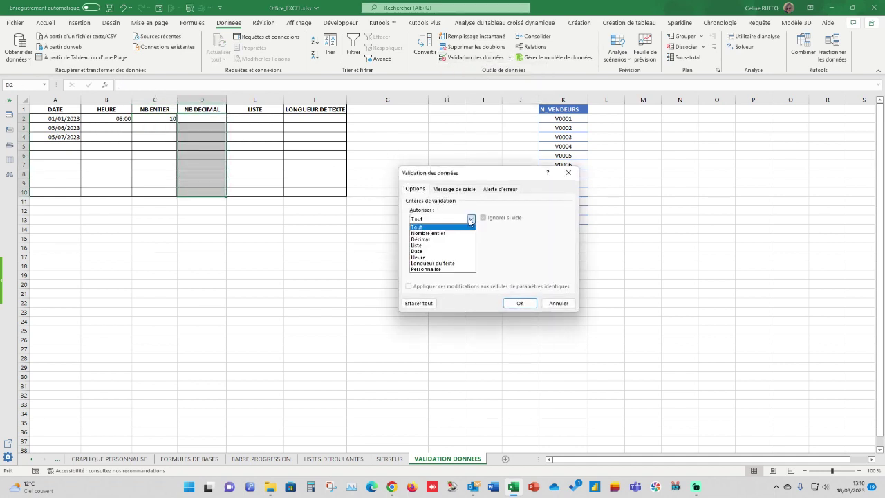
{"action": "left_click", "coordinate": [426, 240]}
{"action": "left_click", "coordinate": [436, 257]}
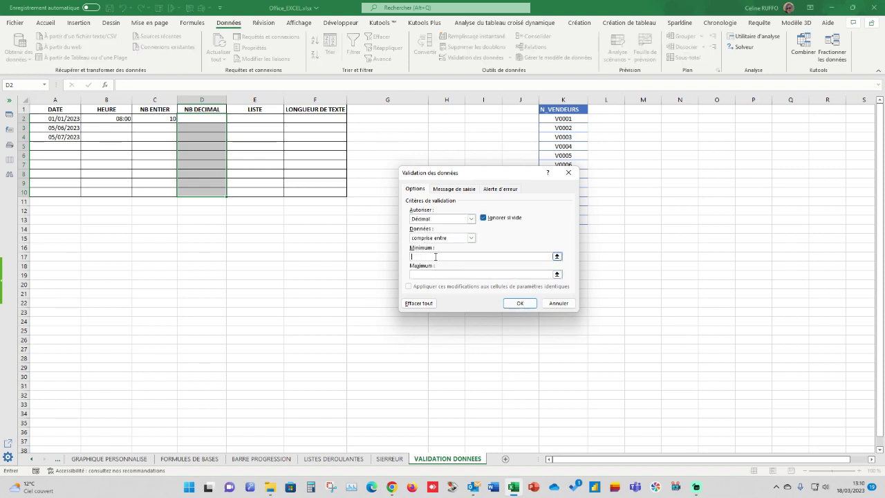
{"action": "left_click", "coordinate": [471, 238]}
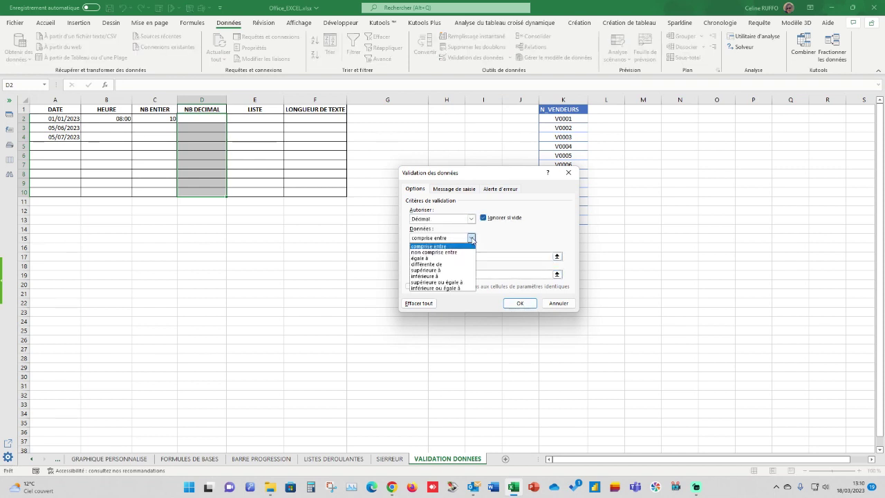
{"action": "left_click", "coordinate": [430, 270]}
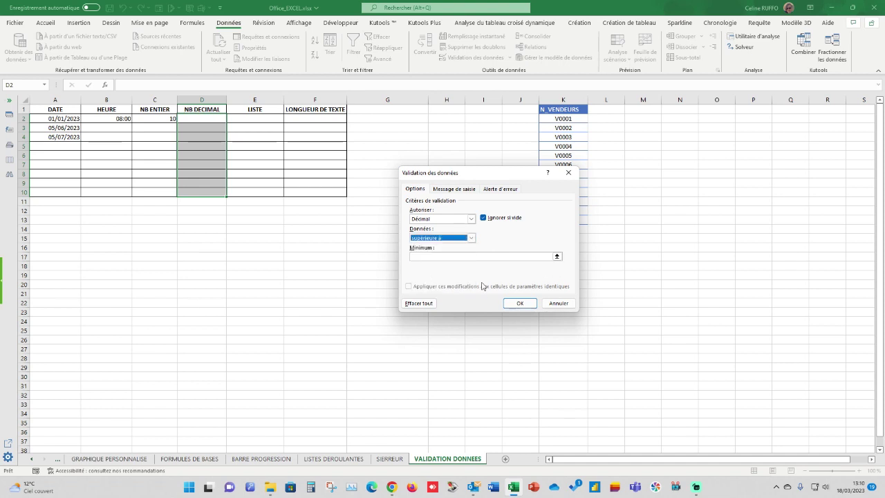
{"action": "left_click", "coordinate": [428, 256]}
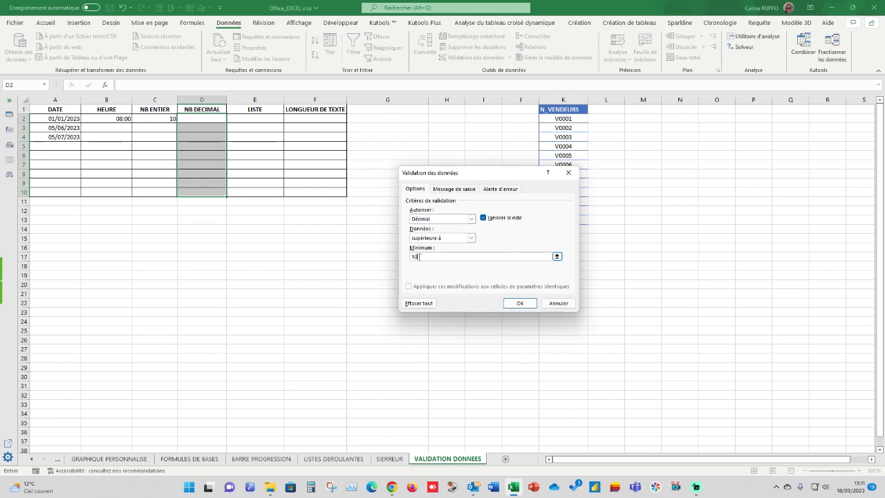
{"action": "left_click", "coordinate": [520, 303]}
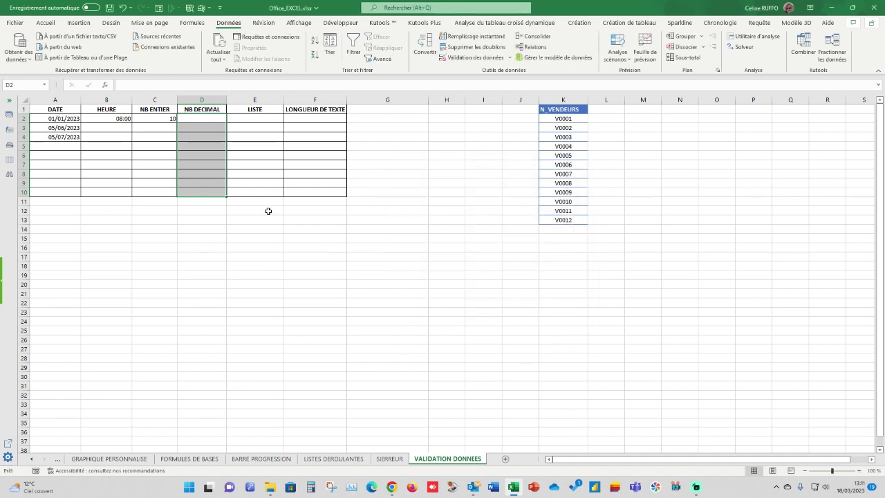
Try to enter 9,23 in cell D2 to test the decimal rule, and cancel the entry
{"action": "left_click", "coordinate": [198, 119]}
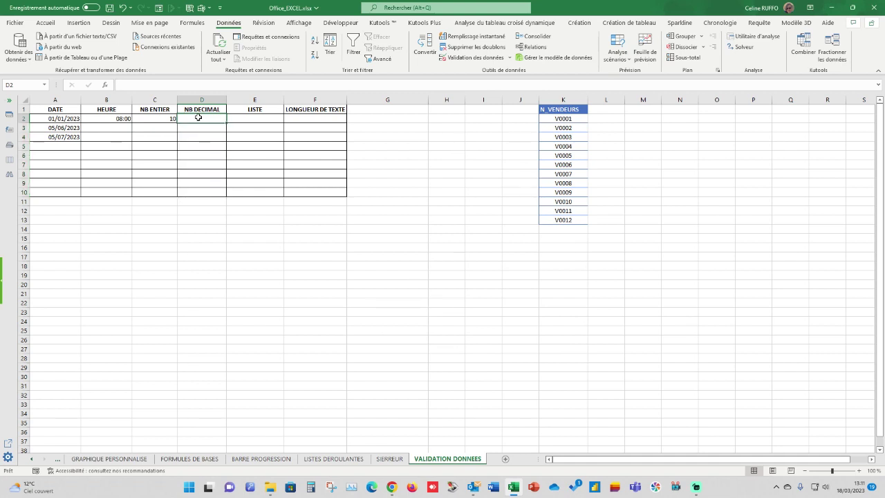
{"action": "type", "text": "9,23"}
{"action": "key", "text": "Return"}
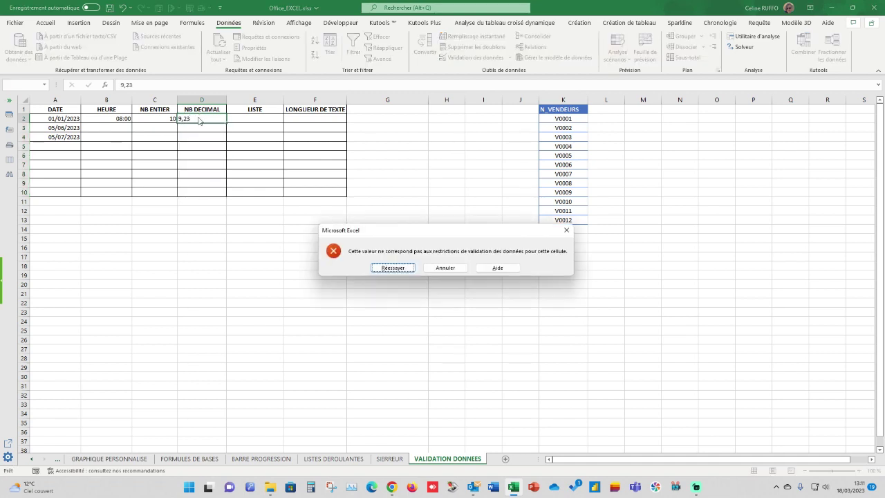
{"action": "left_click", "coordinate": [445, 267]}
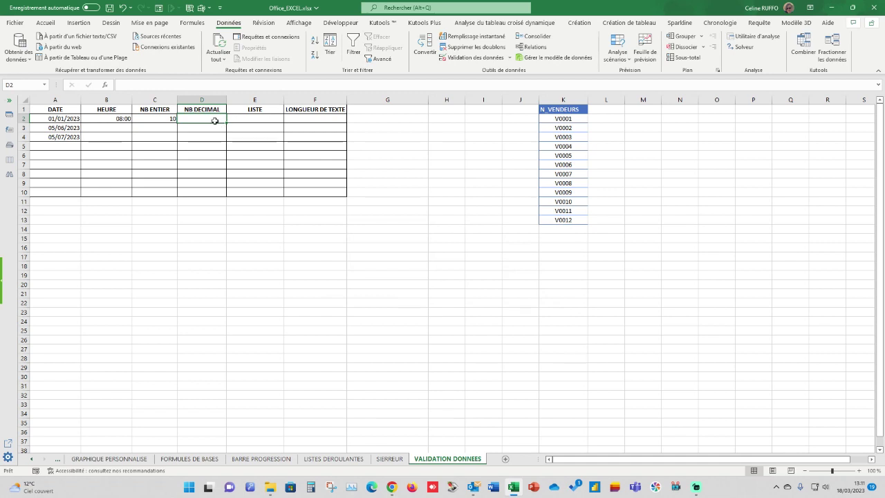
Test the decimal rule in cell D2 by entering 10,1 and replacing it with 100,2
{"action": "type", "text": "0,1"}
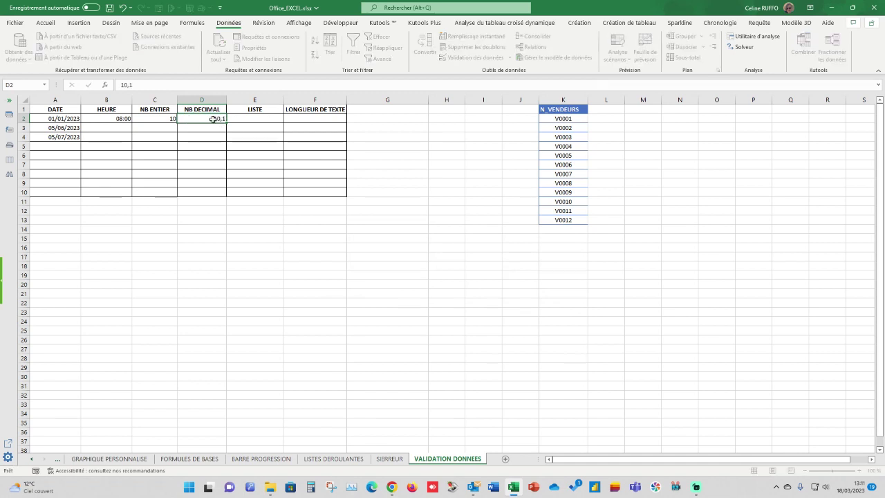
{"action": "key", "text": "Return"}
{"action": "left_click", "coordinate": [213, 119]}
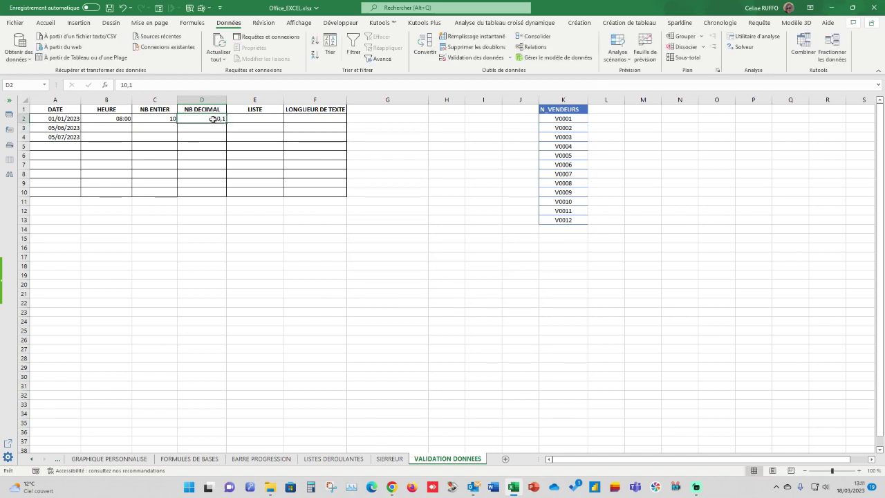
{"action": "type", "text": "100,"}
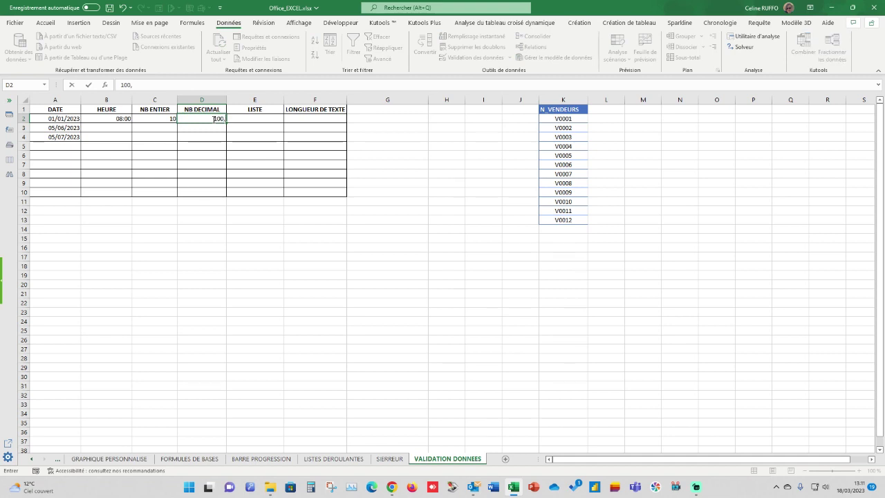
{"action": "type", "text": "2"}
{"action": "key", "text": "Return"}
Try to replace the value in cell D2 with 9,99, and cancel the entry
{"action": "left_click", "coordinate": [213, 119]}
{"action": "type", "text": "9,99"}
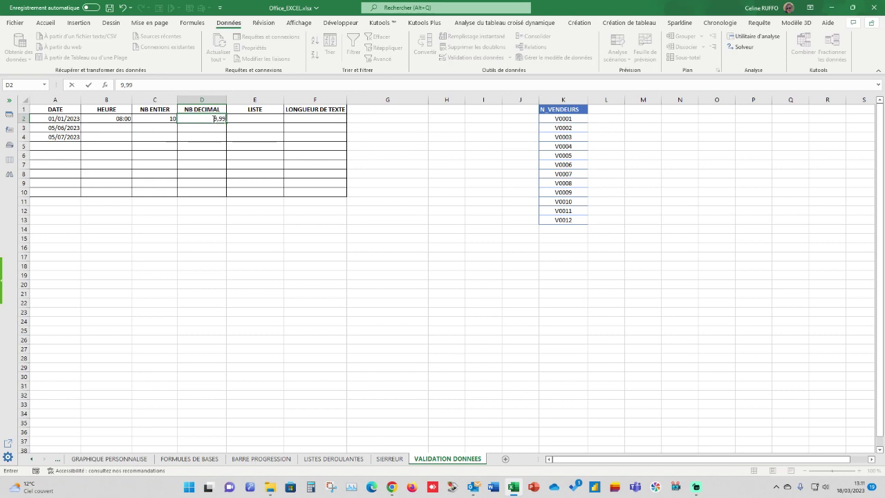
{"action": "key", "text": "Return"}
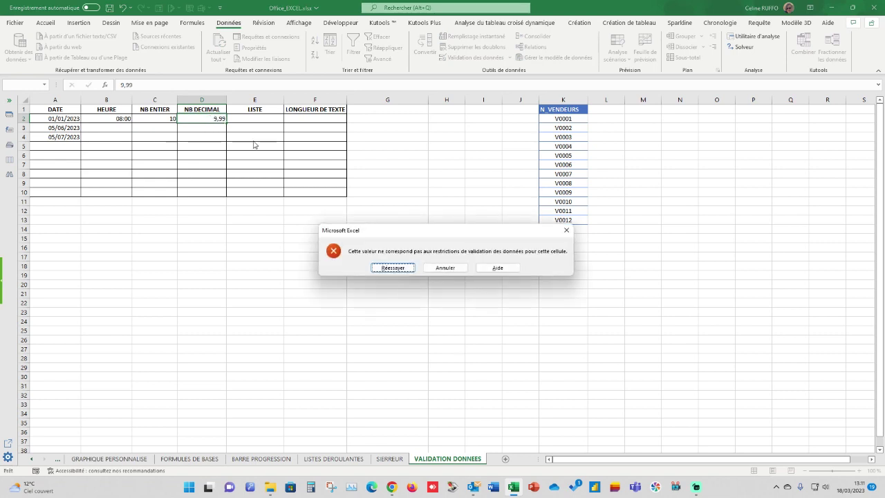
{"action": "left_click", "coordinate": [441, 268]}
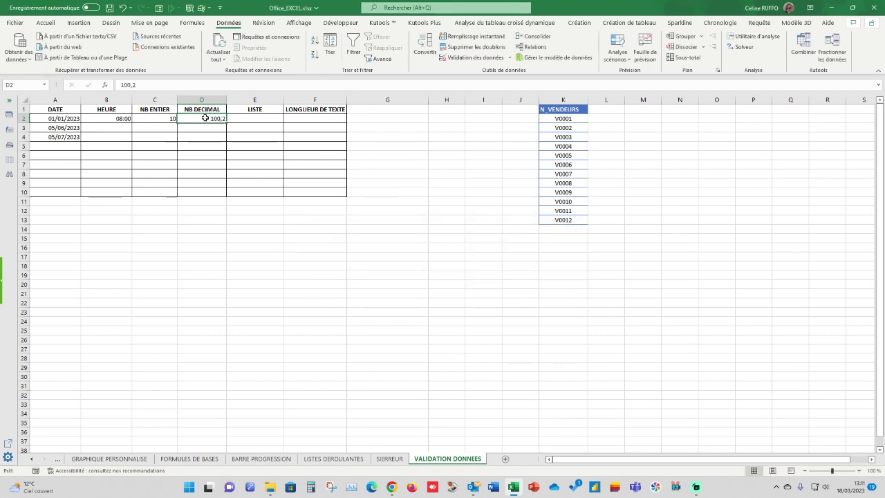
Try to enter exactly 10, the rule's limit, in cell D2, and cancel the entry
{"action": "type", "text": "10"}
{"action": "key", "text": "Return"}
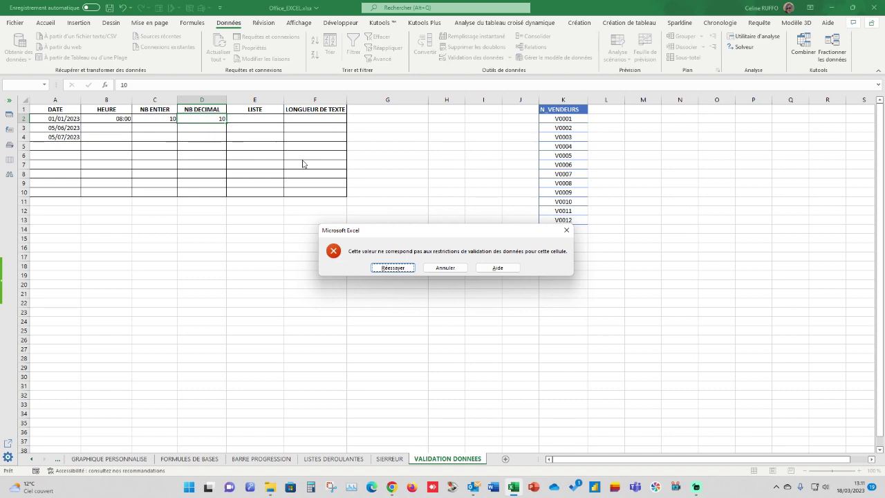
{"action": "left_click", "coordinate": [451, 269]}
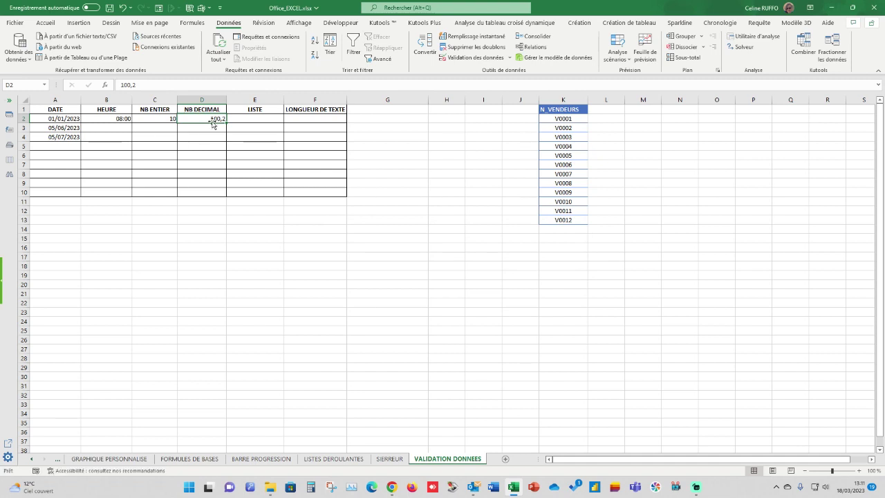
{"action": "type", "text": "10,1"}
{"action": "key", "text": "Return"}
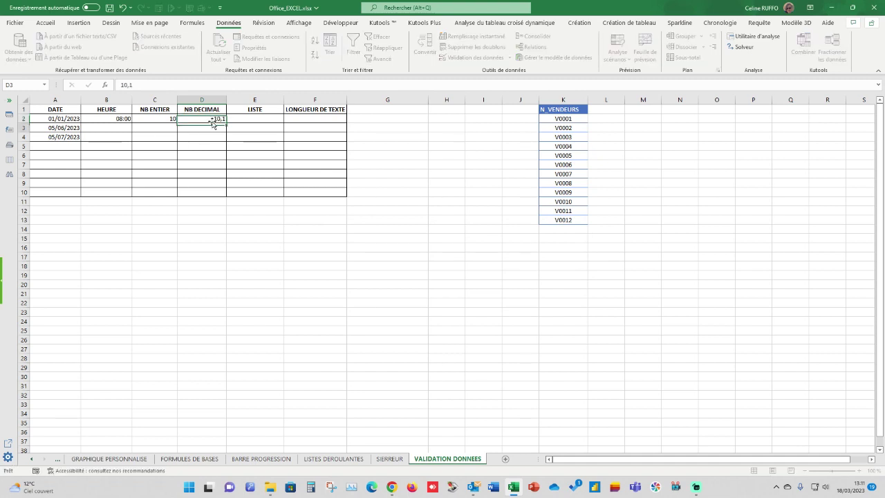
{"action": "left_click", "coordinate": [206, 120]}
{"action": "type", "text": "10,0"}
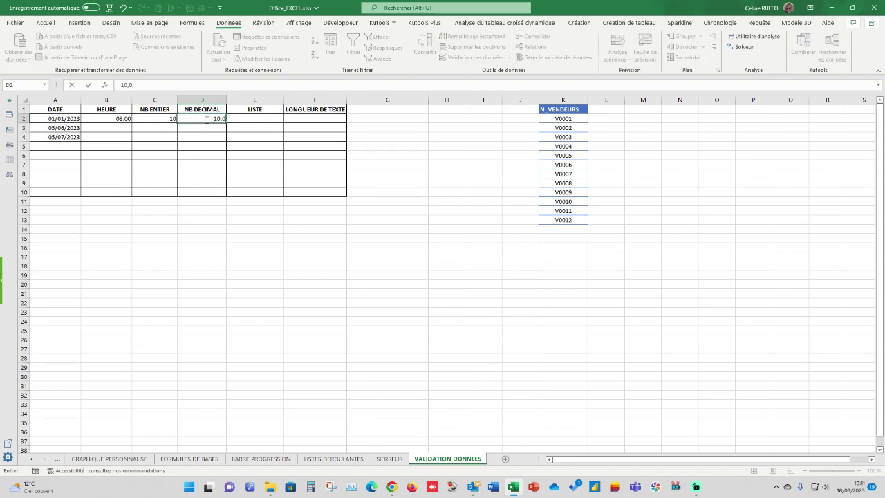
{"action": "type", "text": "000000001"}
{"action": "key", "text": "Return"}
{"action": "left_click", "coordinate": [206, 137]}
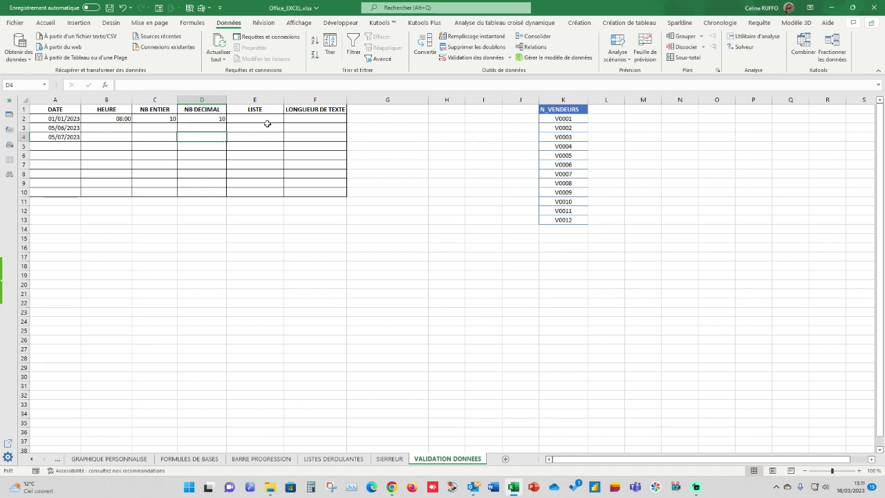
Add a Liste validation rule to E2:E10 of the LISTE column, using the seller numbers in =$K$2:$K$13 as source
{"action": "left_click_drag", "start_coordinate": [267, 120], "coordinate": [274, 190]}
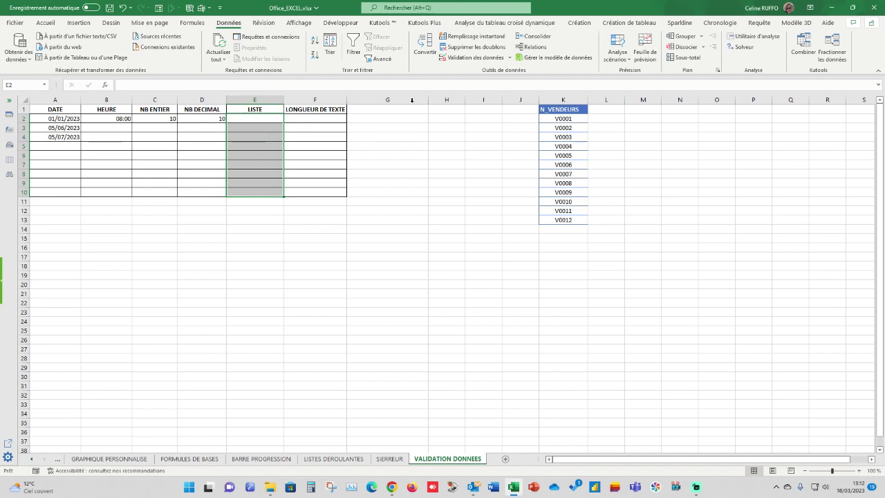
{"action": "left_click", "coordinate": [510, 57]}
{"action": "left_click", "coordinate": [468, 71]}
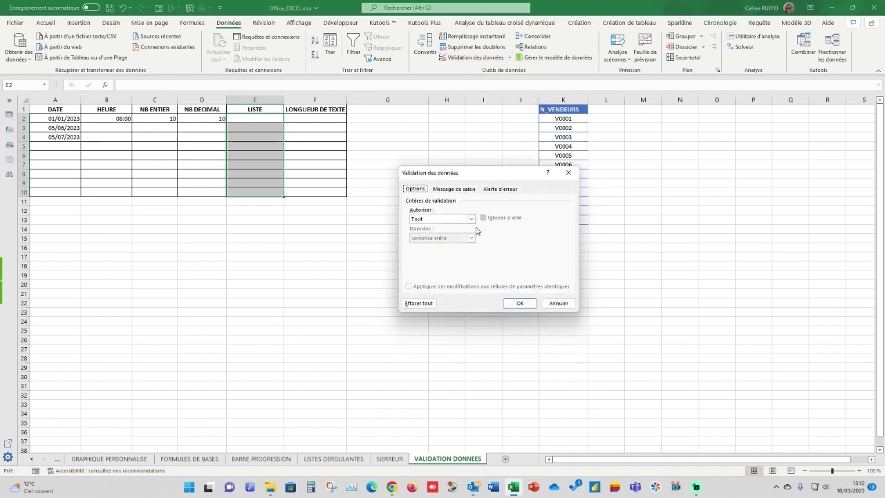
{"action": "left_click", "coordinate": [471, 218]}
{"action": "left_click", "coordinate": [431, 249]}
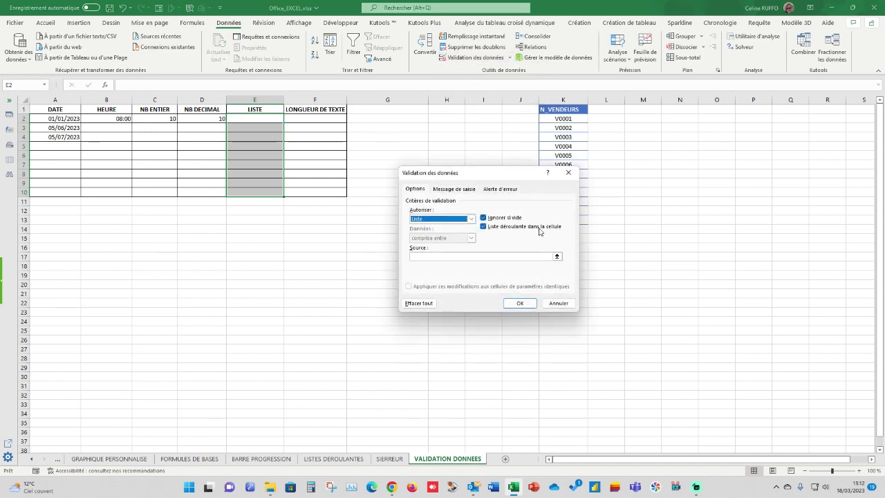
{"action": "left_click", "coordinate": [439, 257]}
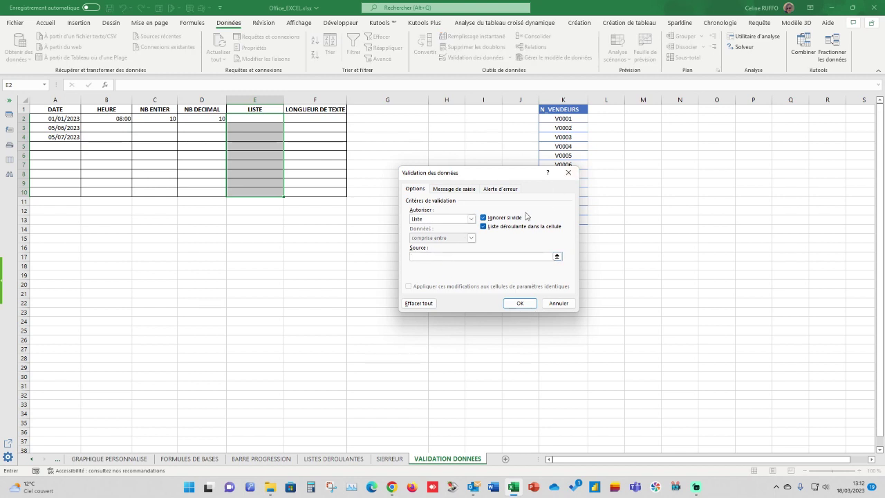
{"action": "left_click_drag", "start_coordinate": [564, 118], "coordinate": [565, 221]}
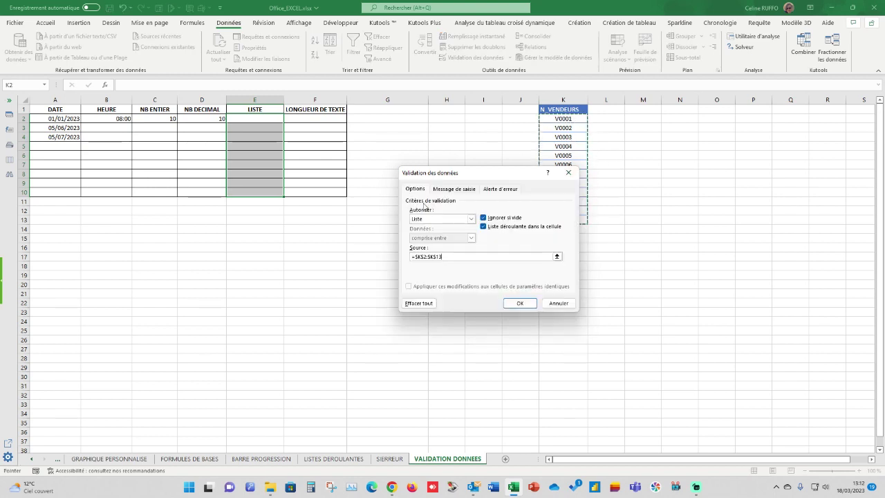
{"action": "left_click", "coordinate": [519, 304]}
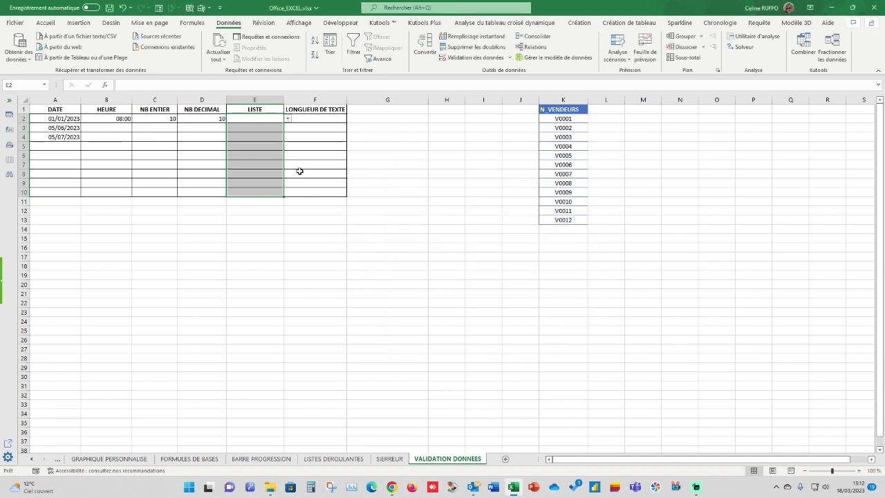
Fill the LISTE column from its drop-down lists: V0003 in E2, V0005 in E3 and V0005 in E4
{"action": "left_click", "coordinate": [273, 118]}
{"action": "left_click", "coordinate": [287, 121]}
{"action": "left_click", "coordinate": [242, 144]}
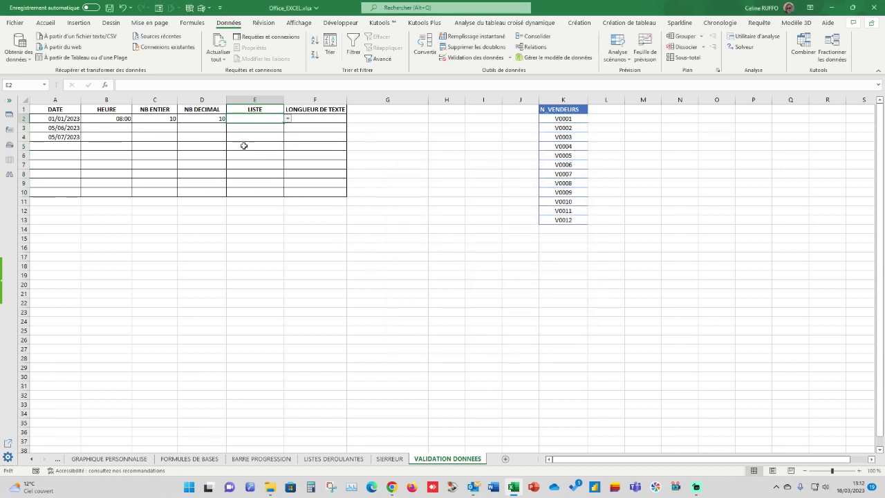
{"action": "left_click", "coordinate": [273, 133]}
{"action": "left_click", "coordinate": [287, 129]}
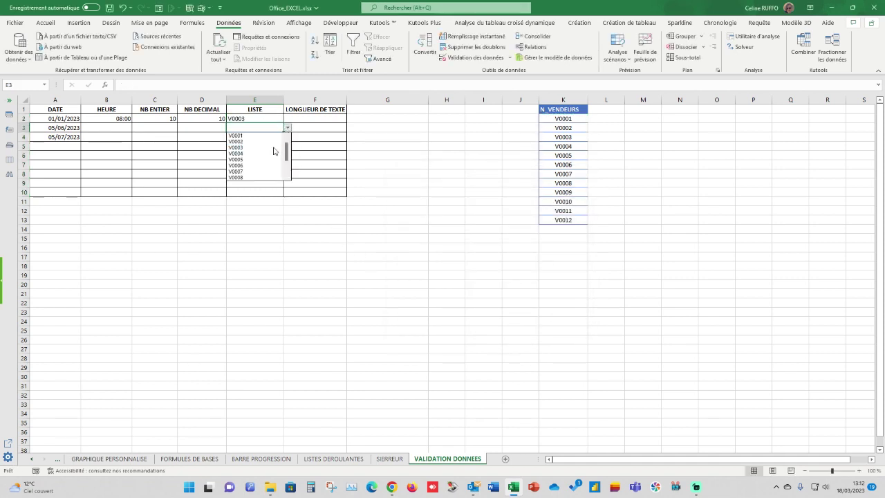
{"action": "left_click", "coordinate": [249, 166]}
{"action": "left_click", "coordinate": [280, 136]}
{"action": "left_click", "coordinate": [287, 137]}
{"action": "left_click", "coordinate": [251, 171]}
{"action": "left_click", "coordinate": [335, 179]}
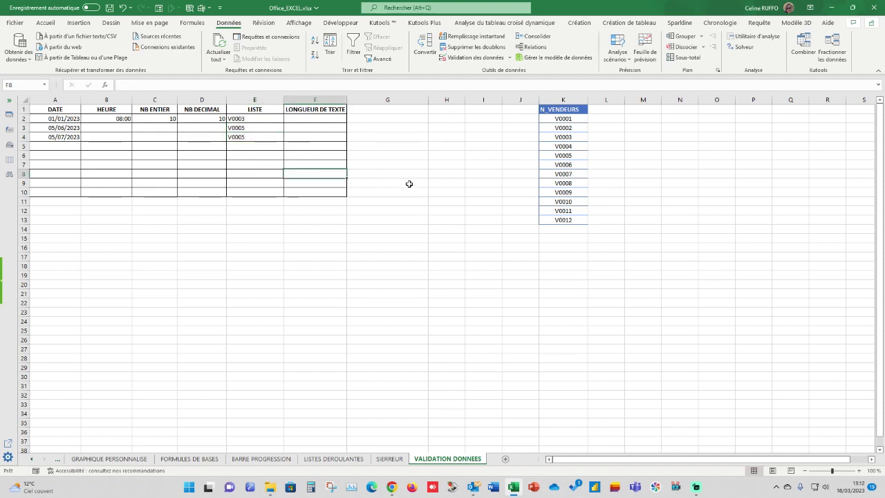
Add a Longueur du texte validation rule to F2:F10 of the LONGUEUR DE TEXTE column, allowing lengths inférieure à 6
{"action": "left_click_drag", "start_coordinate": [313, 119], "coordinate": [312, 191]}
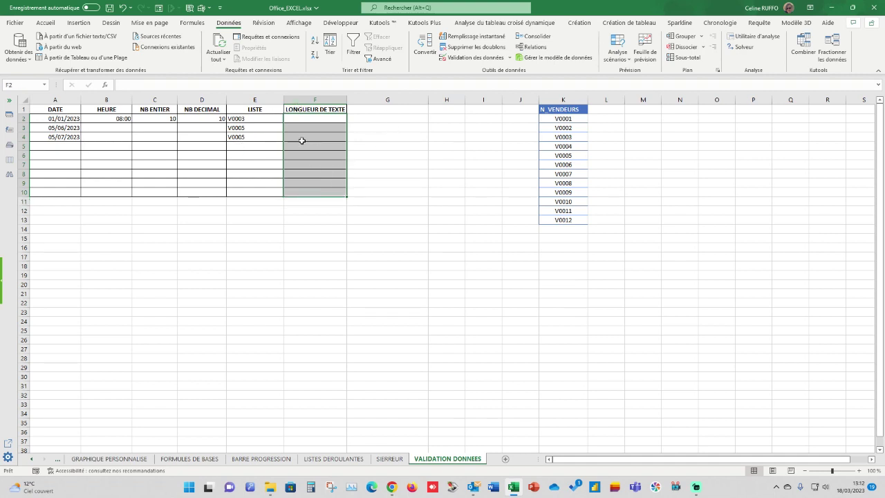
{"action": "left_click", "coordinate": [512, 60]}
{"action": "left_click", "coordinate": [484, 68]}
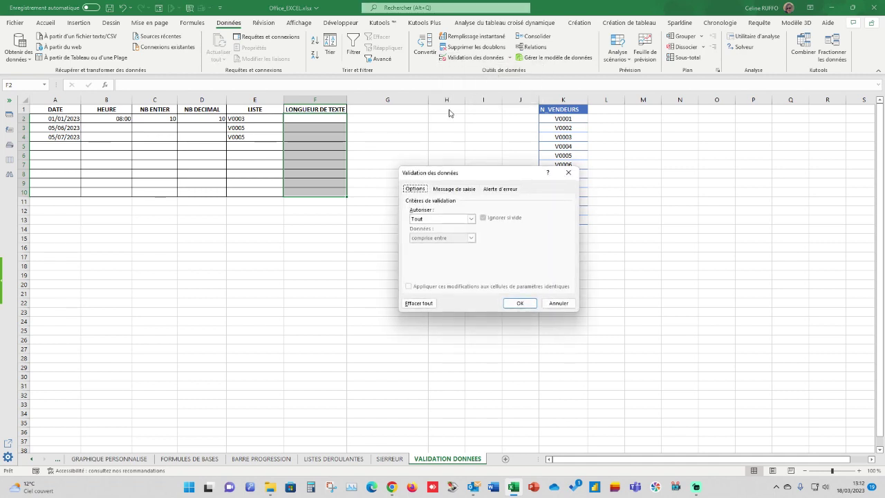
{"action": "left_click", "coordinate": [471, 219]}
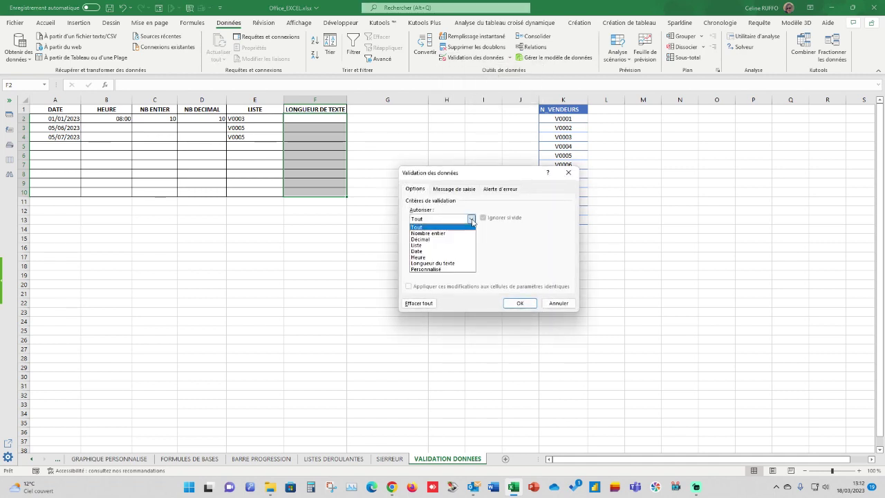
{"action": "left_click", "coordinate": [429, 263]}
{"action": "left_click", "coordinate": [471, 238]}
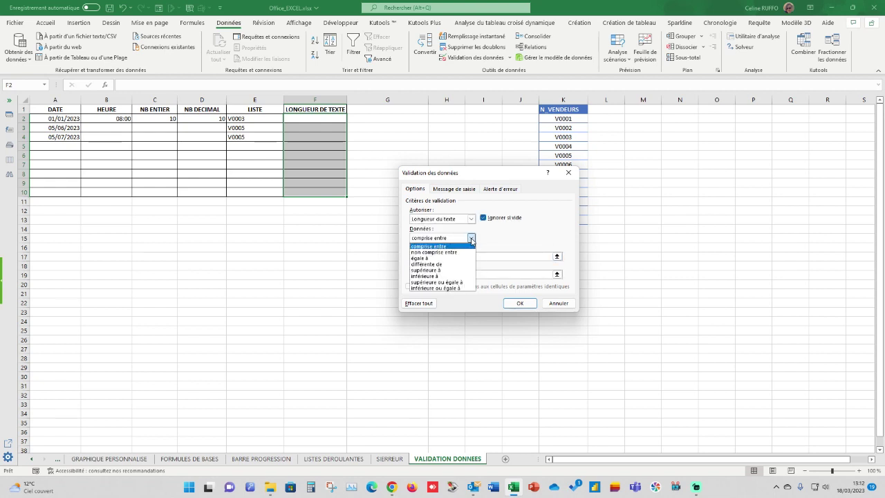
{"action": "left_click", "coordinate": [432, 276]}
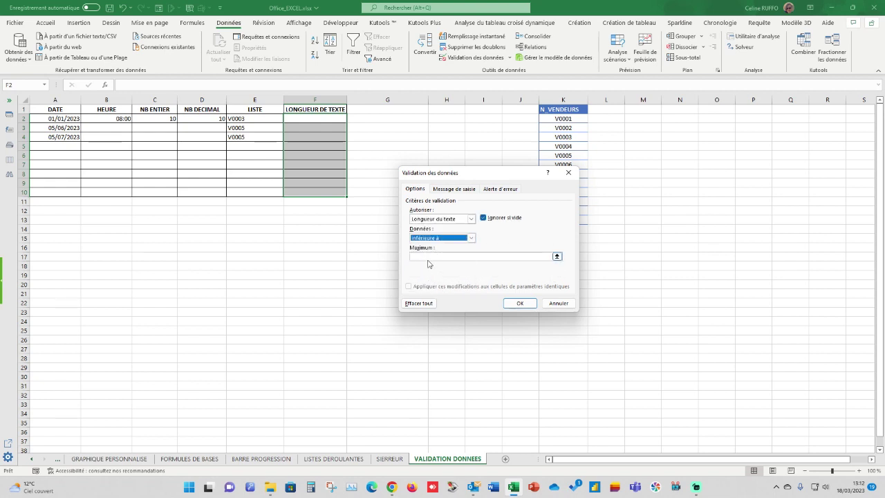
{"action": "left_click", "coordinate": [428, 256]}
{"action": "type", "text": "6"}
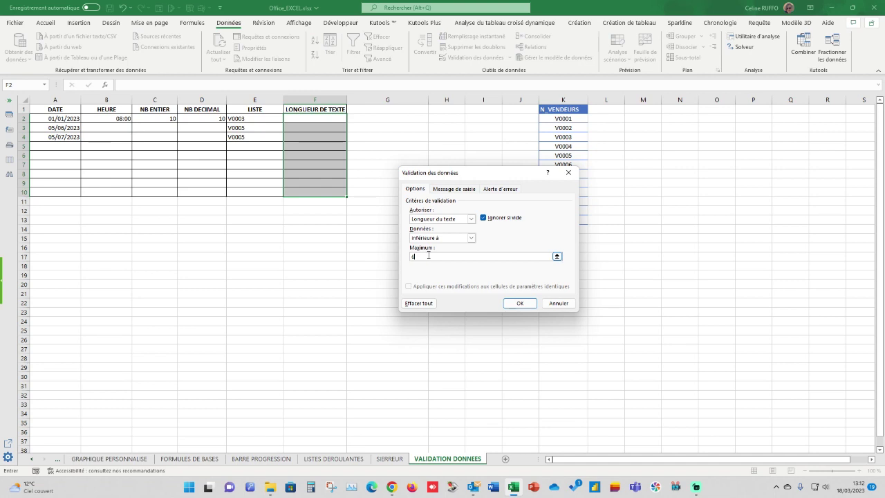
{"action": "left_click", "coordinate": [519, 303]}
Enter the five-digit value 20023 in cell F2 to test the text length rule
{"action": "left_click", "coordinate": [318, 118]}
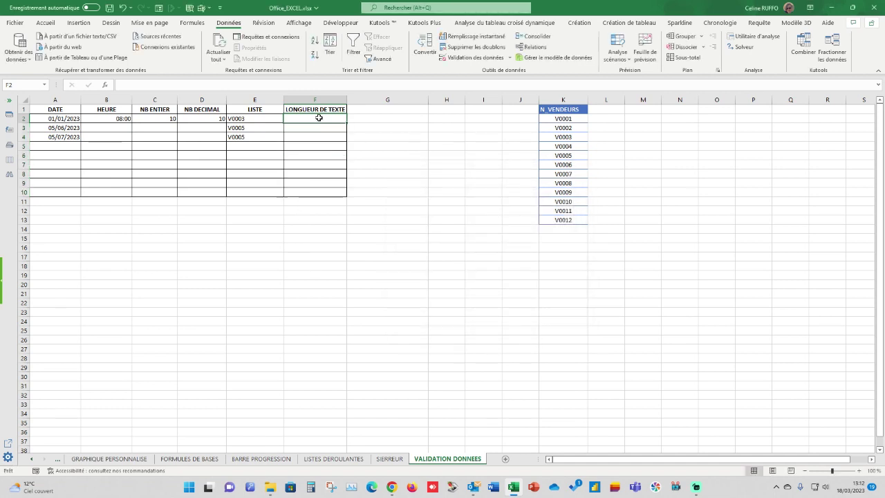
{"action": "type", "text": "20023"}
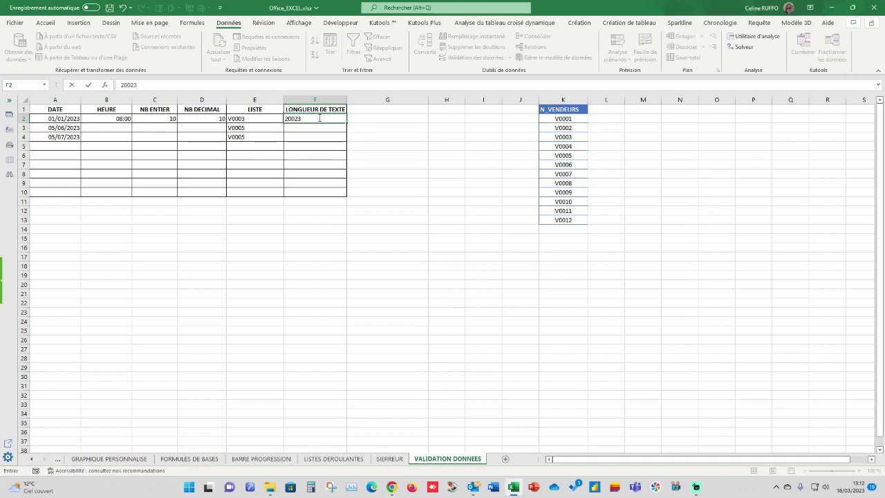
{"action": "key", "text": "Return"}
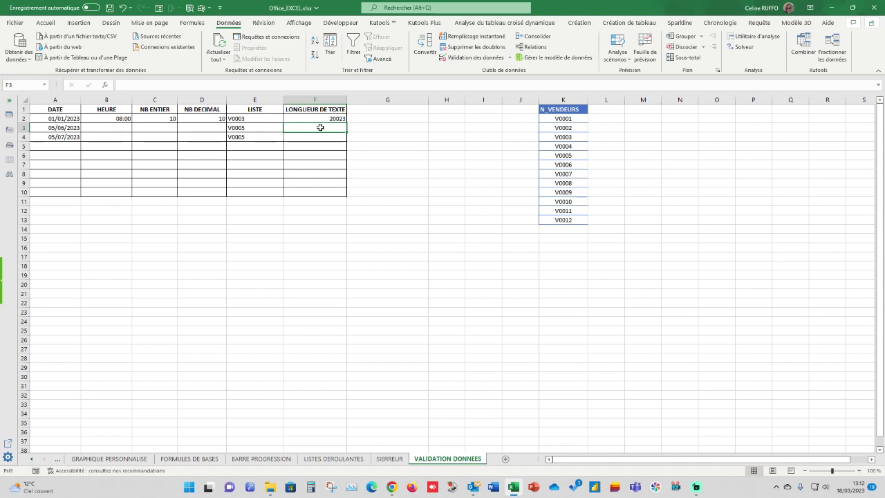
Try the six-digit value 555542 in cell F3, cancel that entry, and enter 12 instead
{"action": "type", "text": "555542"}
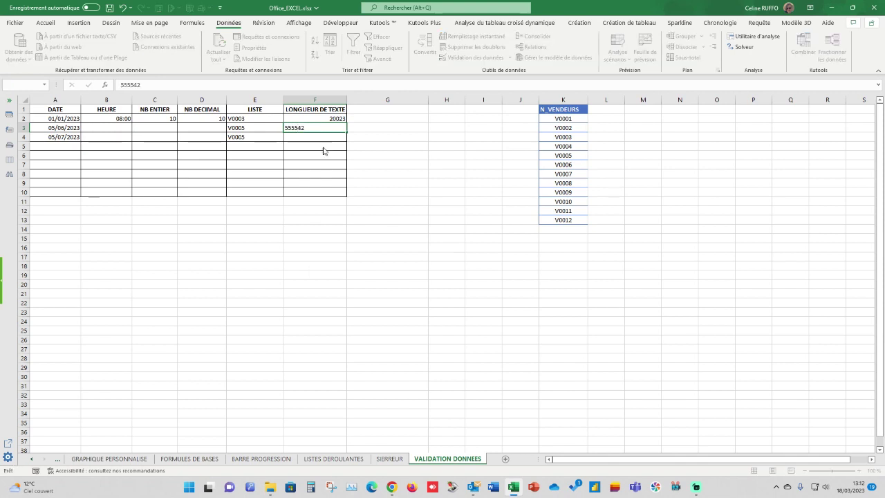
{"action": "key", "text": "Return"}
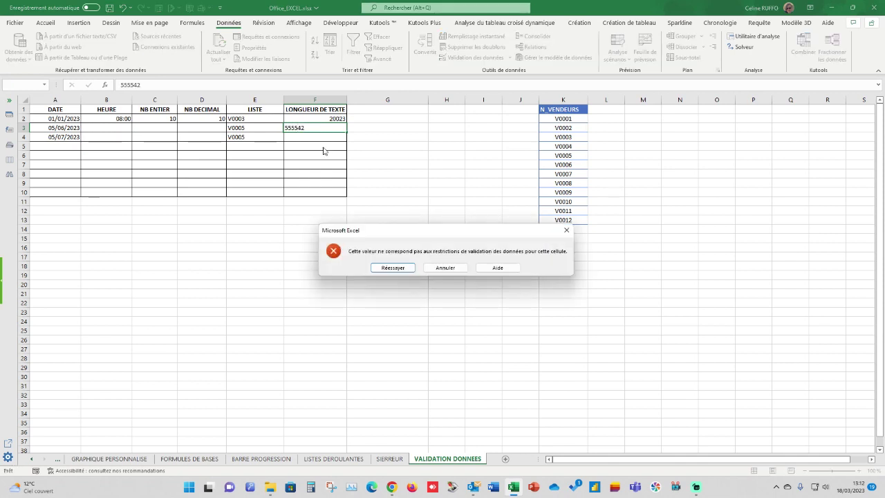
{"action": "left_click", "coordinate": [444, 267]}
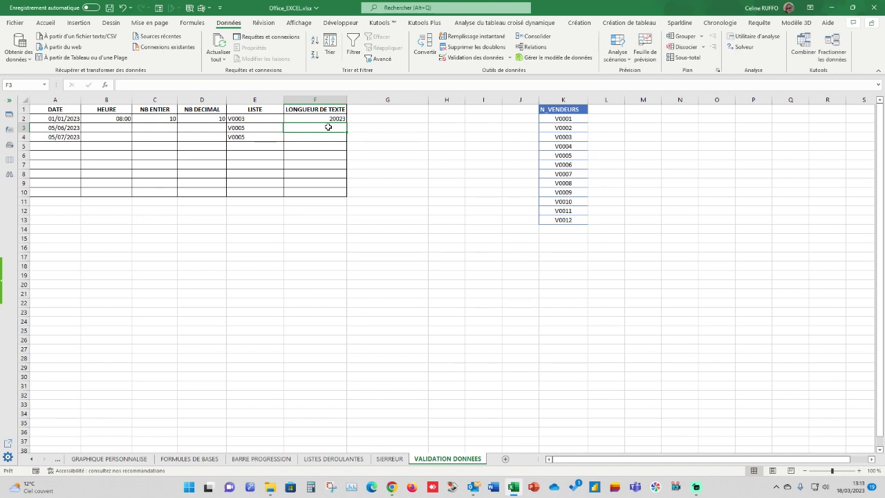
{"action": "type", "text": "12"}
{"action": "key", "text": "Return"}
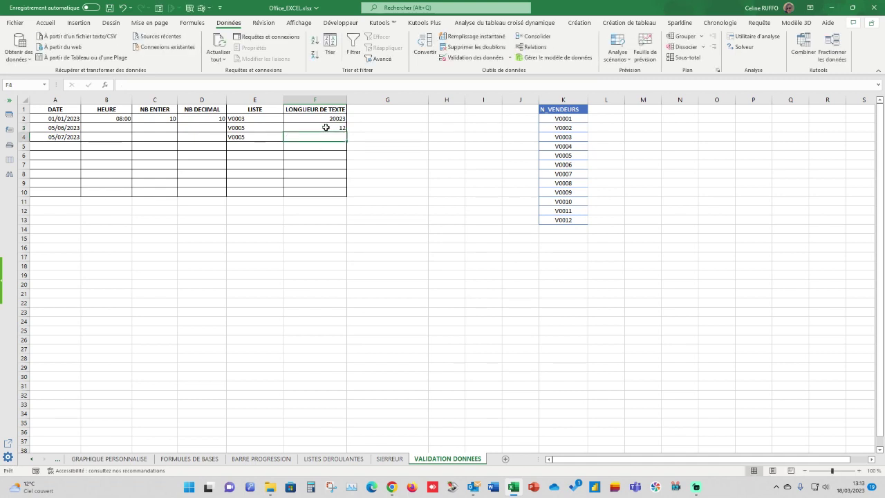
Review the validation rule of cell F3 and its available comparison operators, and cancel the dialog without changing anything
{"action": "left_click", "coordinate": [325, 127]}
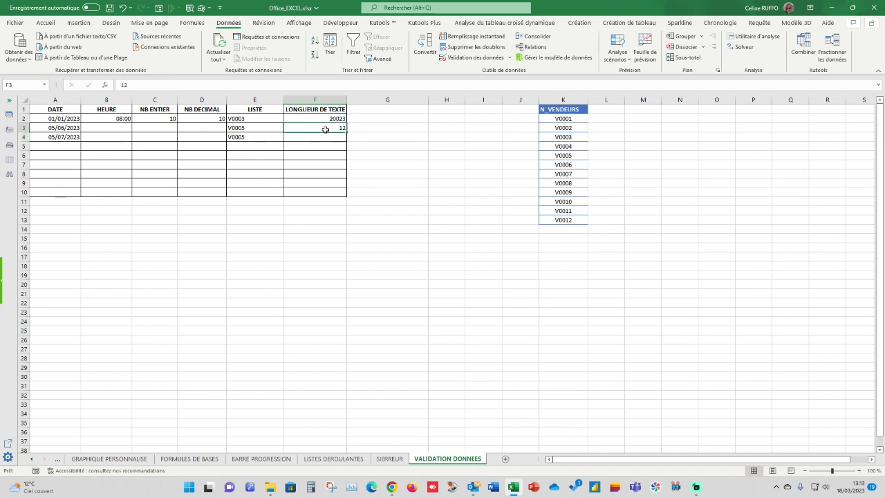
{"action": "mouse_move", "coordinate": [325, 130]}
{"action": "left_mouse_down"}
{"action": "mouse_move", "coordinate": [332, 150]}
{"action": "mouse_move", "coordinate": [320, 191]}
{"action": "mouse_move", "coordinate": [323, 125]}
{"action": "left_mouse_up"}
{"action": "left_click", "coordinate": [512, 57]}
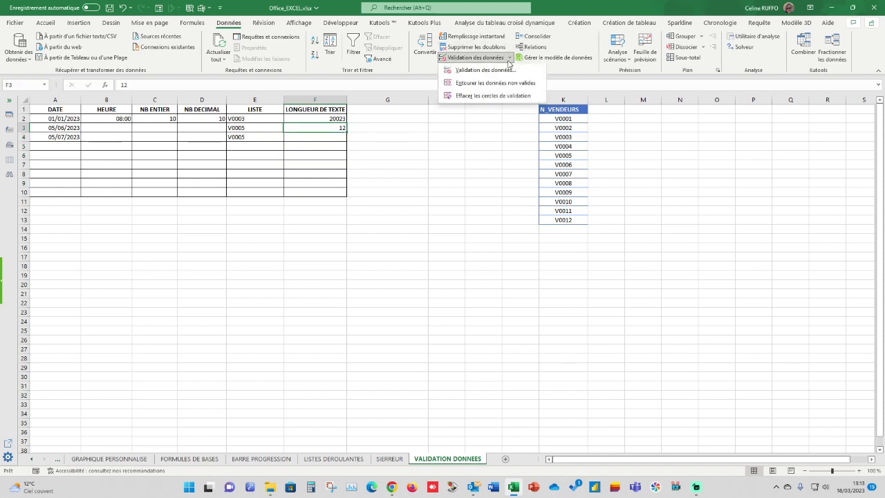
{"action": "left_click", "coordinate": [477, 76]}
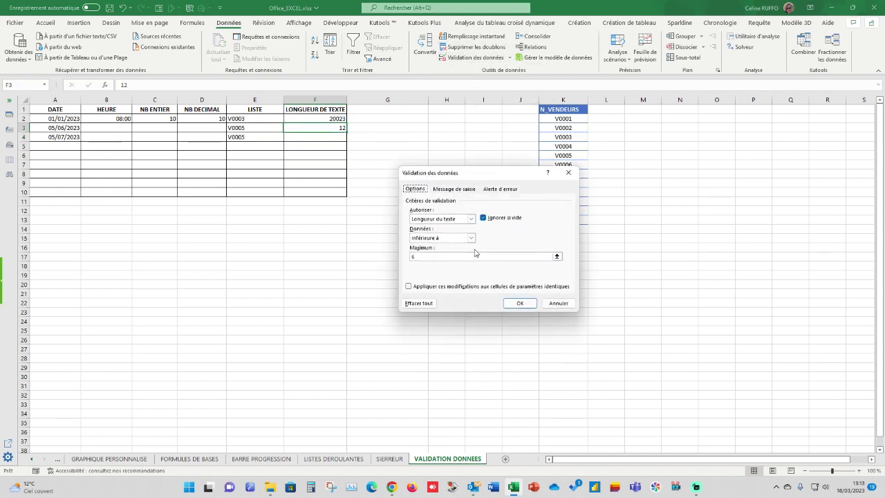
{"action": "left_click", "coordinate": [468, 241]}
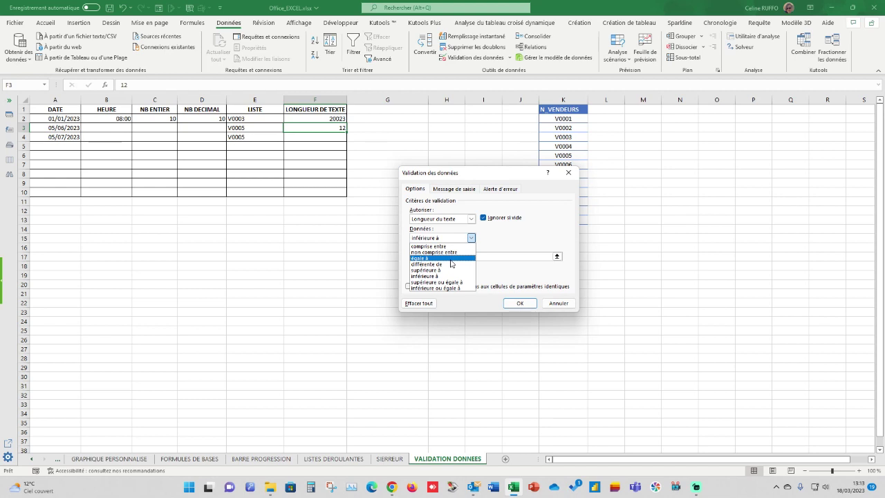
{"action": "left_click", "coordinate": [559, 303]}
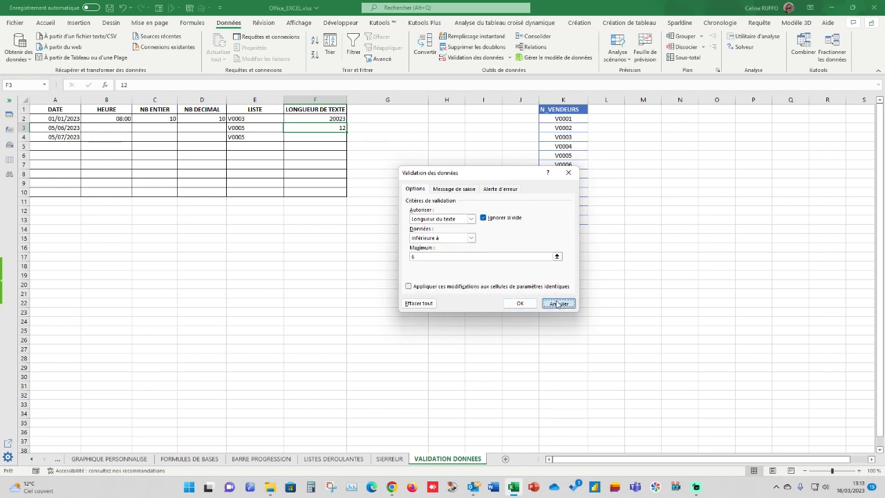
{"action": "left_click", "coordinate": [559, 303]}
{"action": "left_click", "coordinate": [388, 237]}
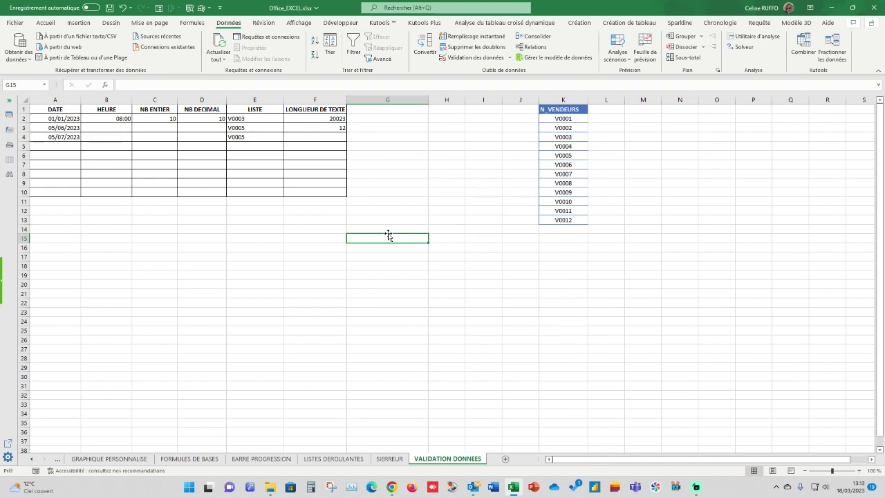